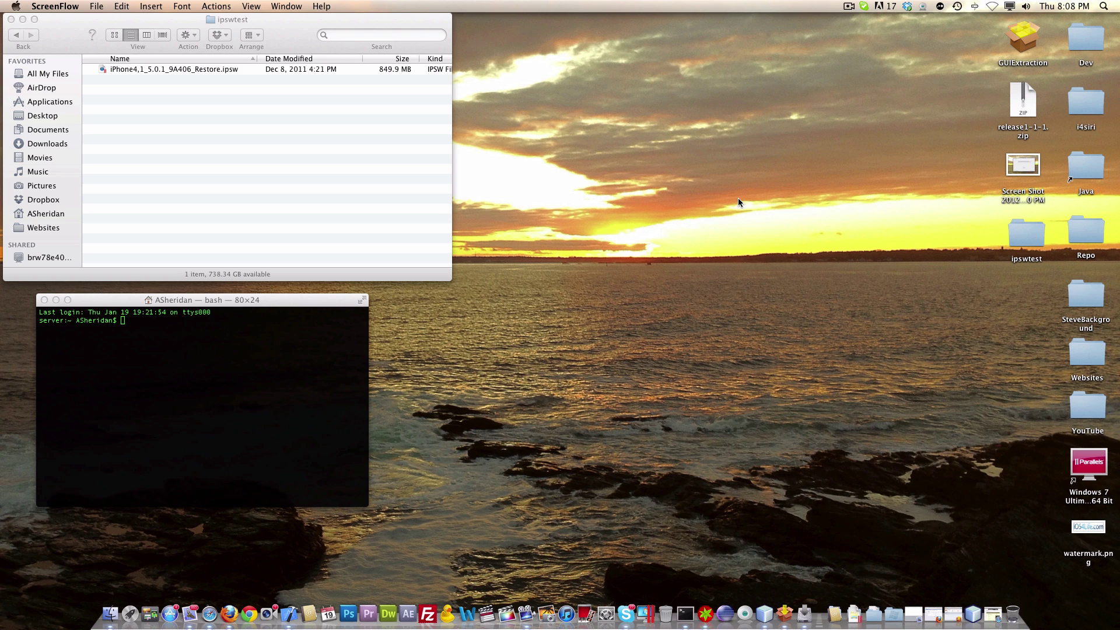
# Arrange the Terminal window slightly higher behind the ipswtest folder window.
pyautogui.click(362, 21)
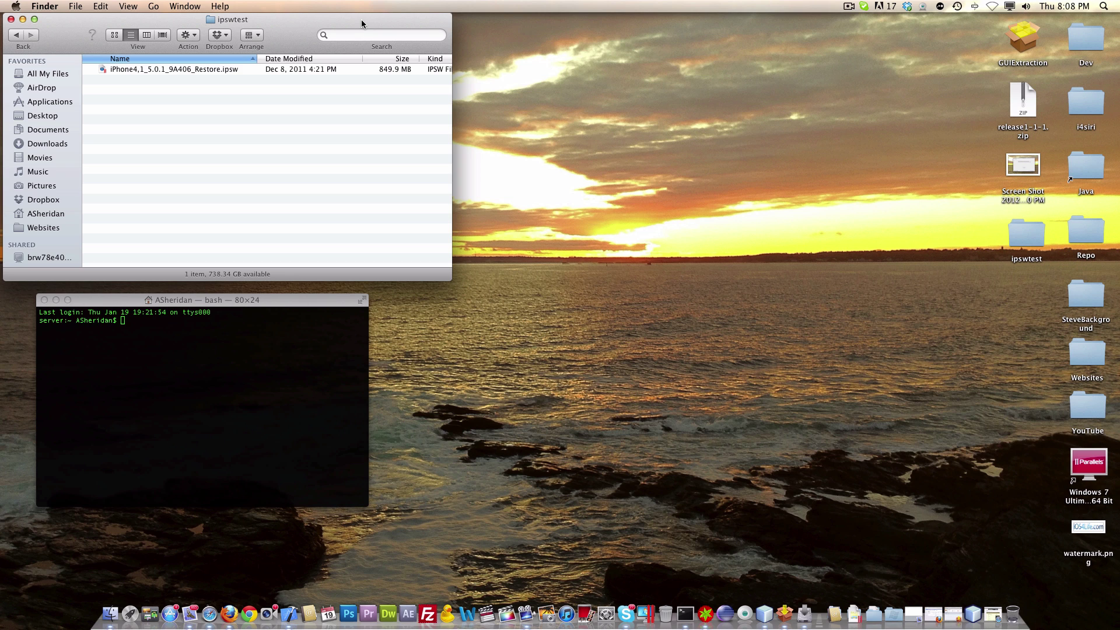
pyautogui.moveTo(281, 300); pyautogui.dragTo(281, 297)
pyautogui.click(304, 222)
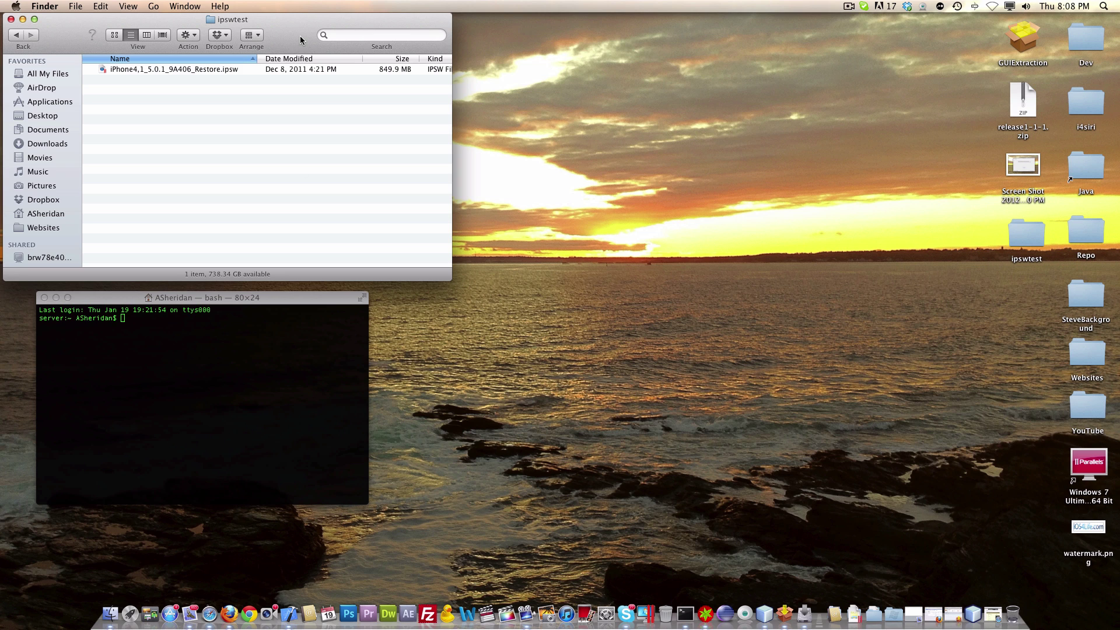
pyautogui.moveTo(287, 301); pyautogui.dragTo(290, 299)
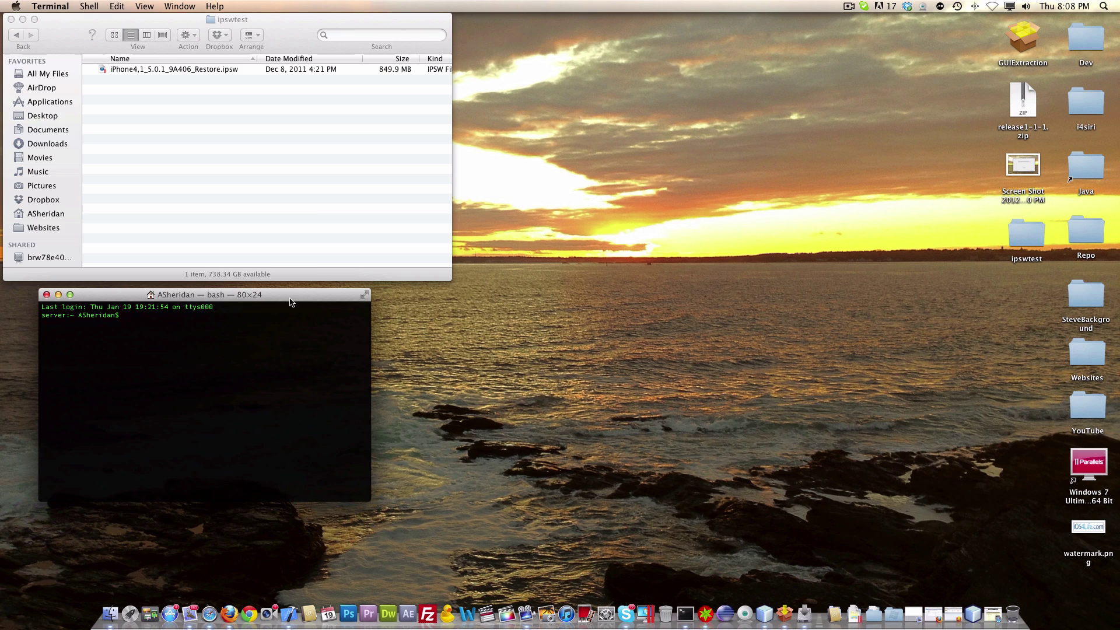
pyautogui.click(318, 207)
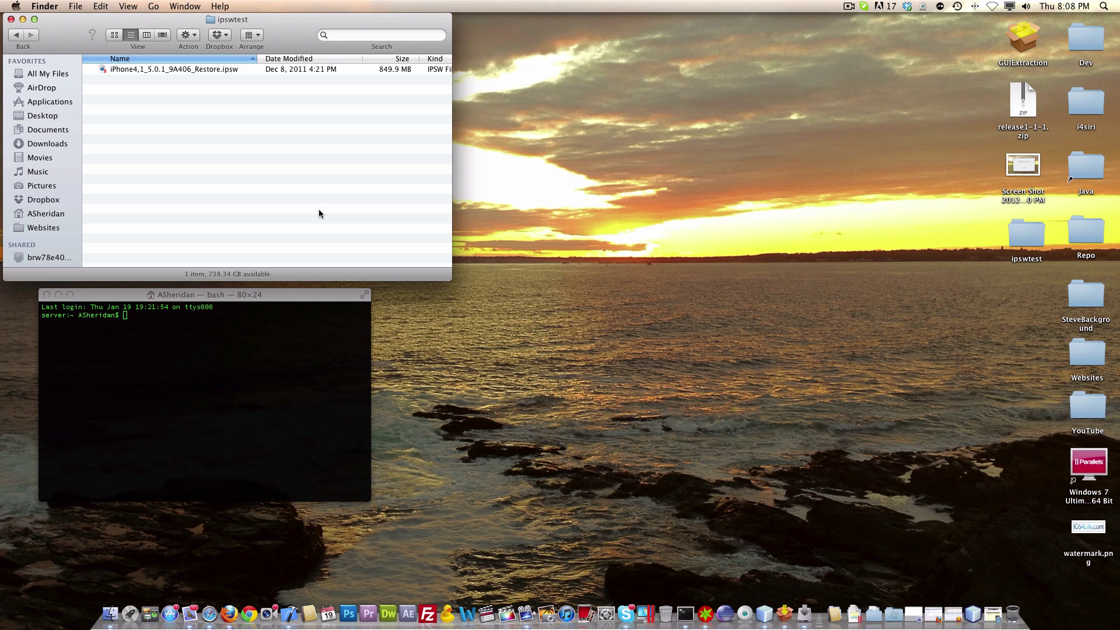
# Install the GUIExtraction package through Installer and close it when finished.
pyautogui.doubleClick(1020, 40)
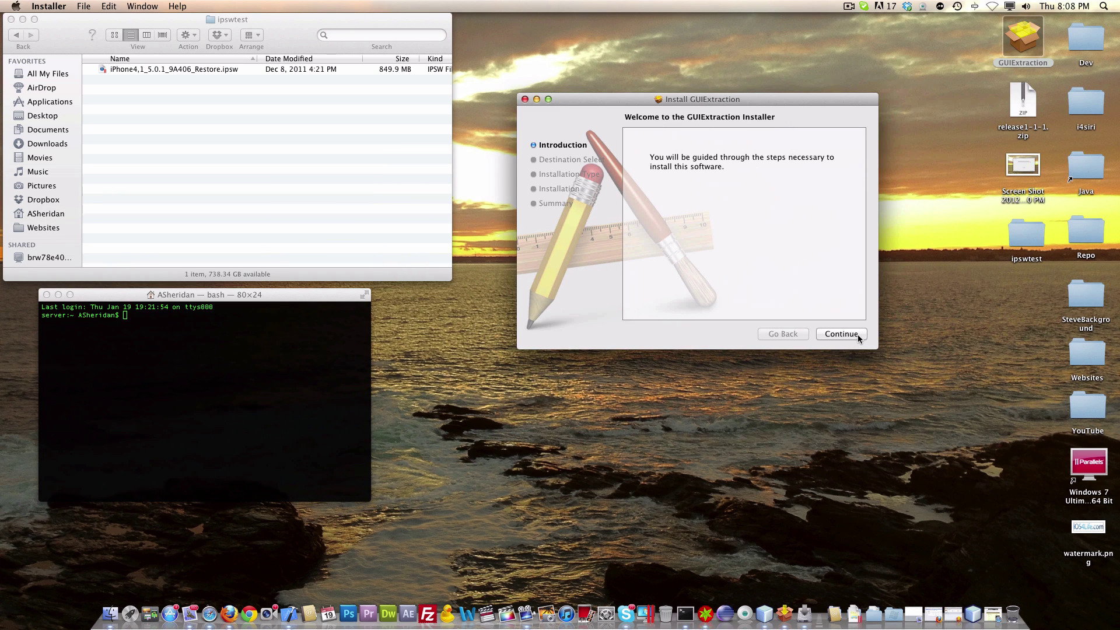
pyautogui.click(858, 334)
pyautogui.click(841, 334)
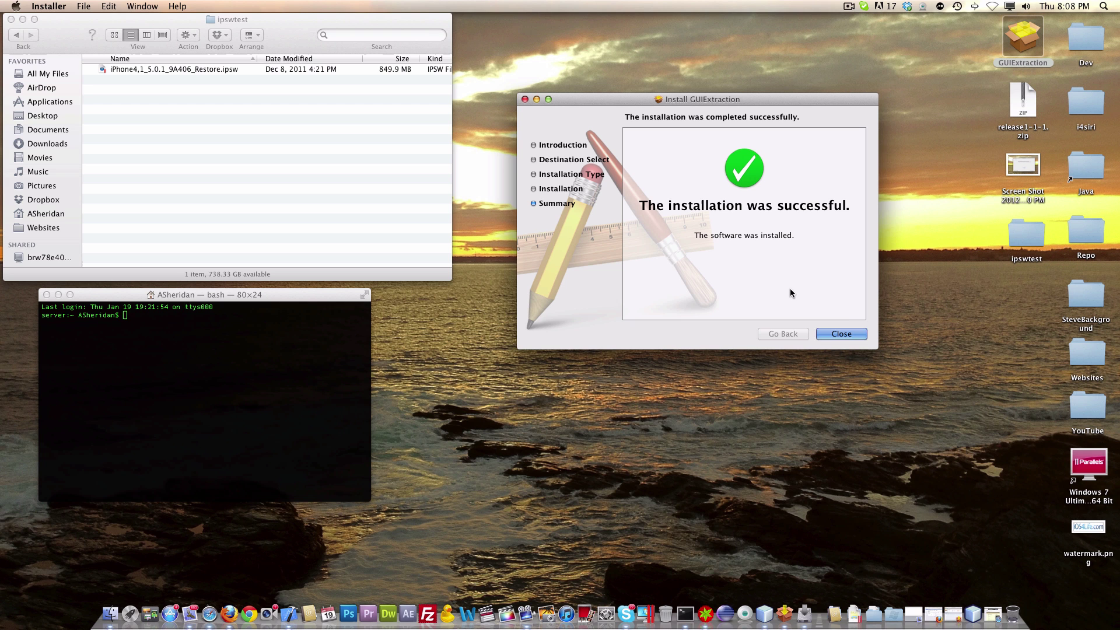
pyautogui.click(856, 334)
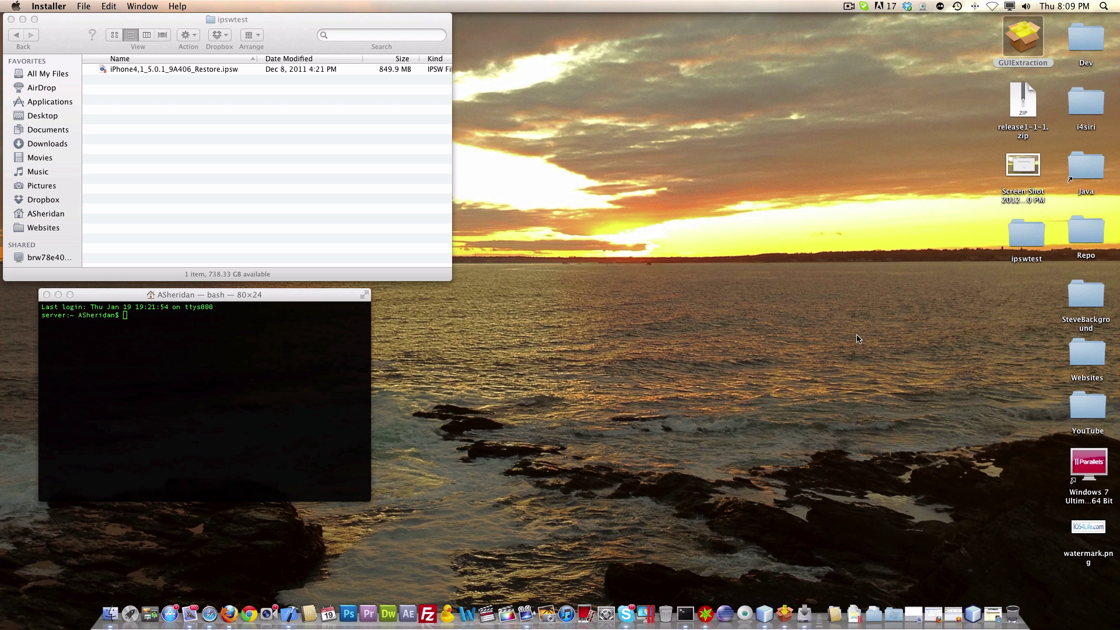
# Browse the i4siri folder from the Applications stack to see the installed files.
pyautogui.click(834, 613)
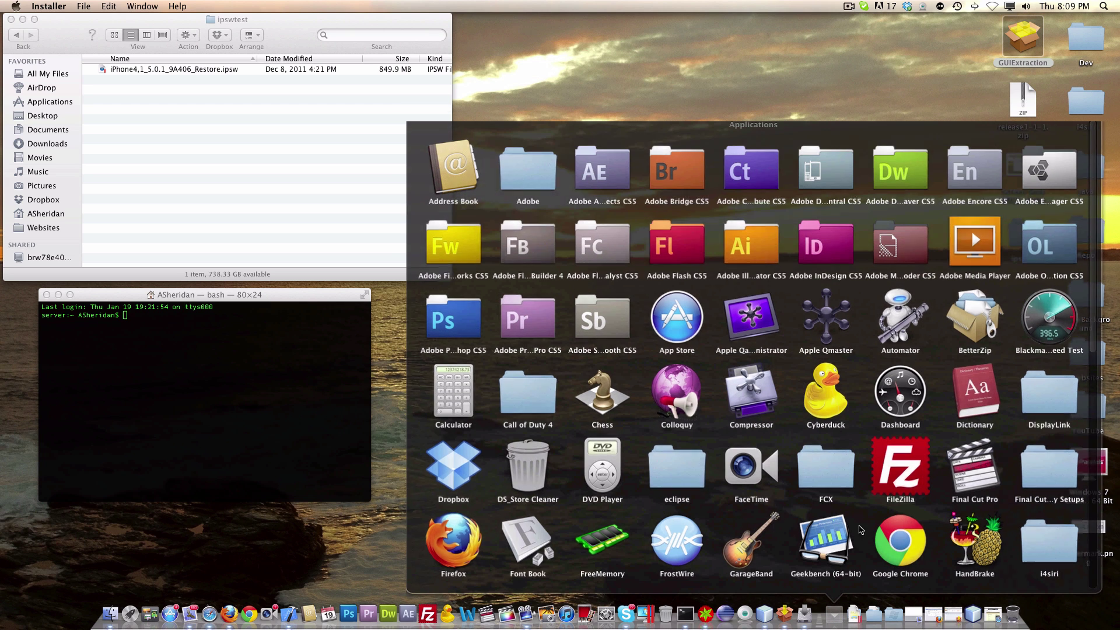
pyautogui.scroll(-5, 865, 358)
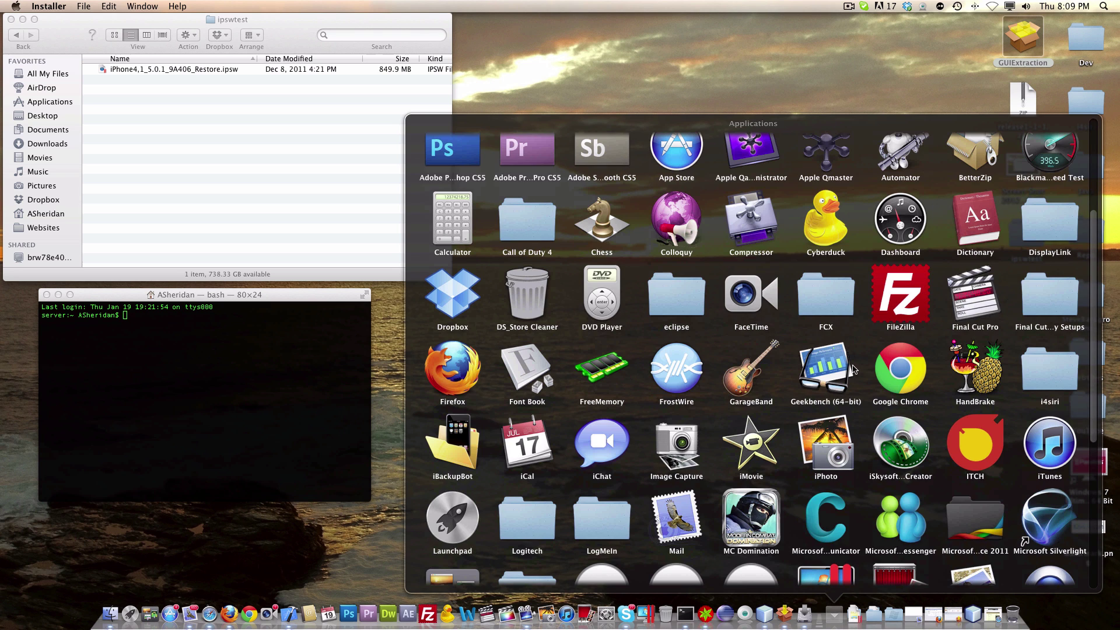
pyautogui.click(1048, 369)
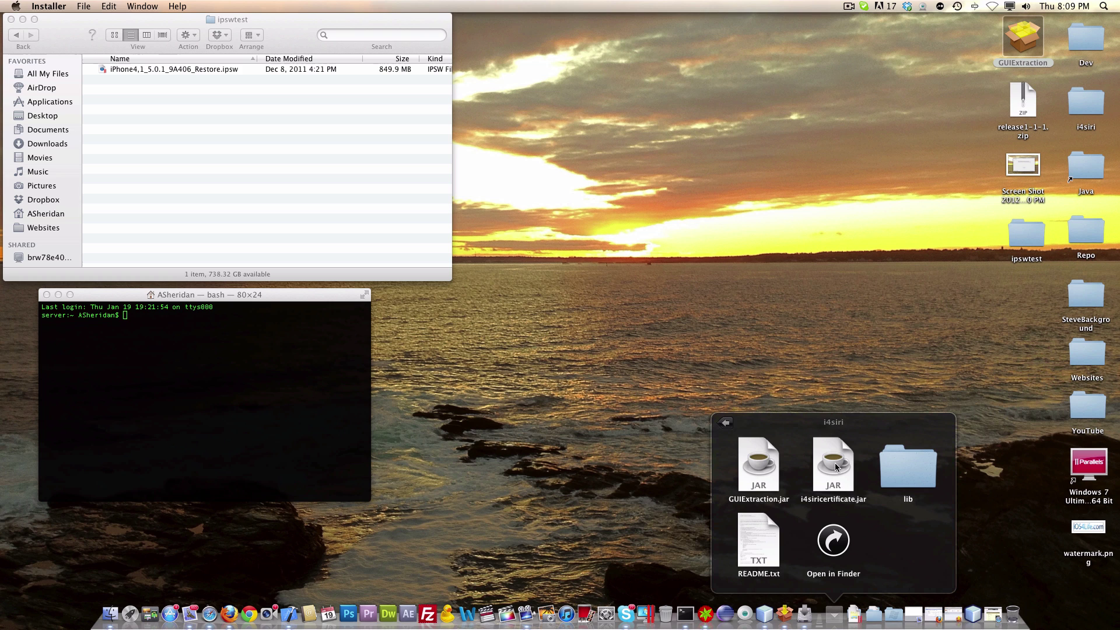
# Launch GUIExtraction.jar and try Install on Device twice, dismissing the Coming Soon message.
pyautogui.click(767, 474)
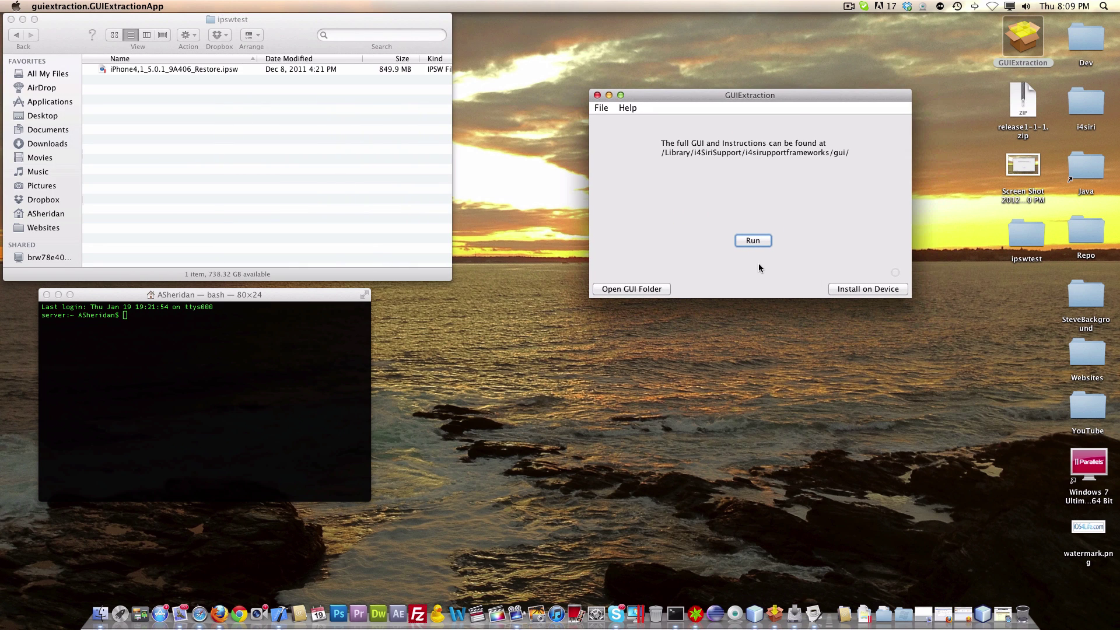
pyautogui.click(866, 290)
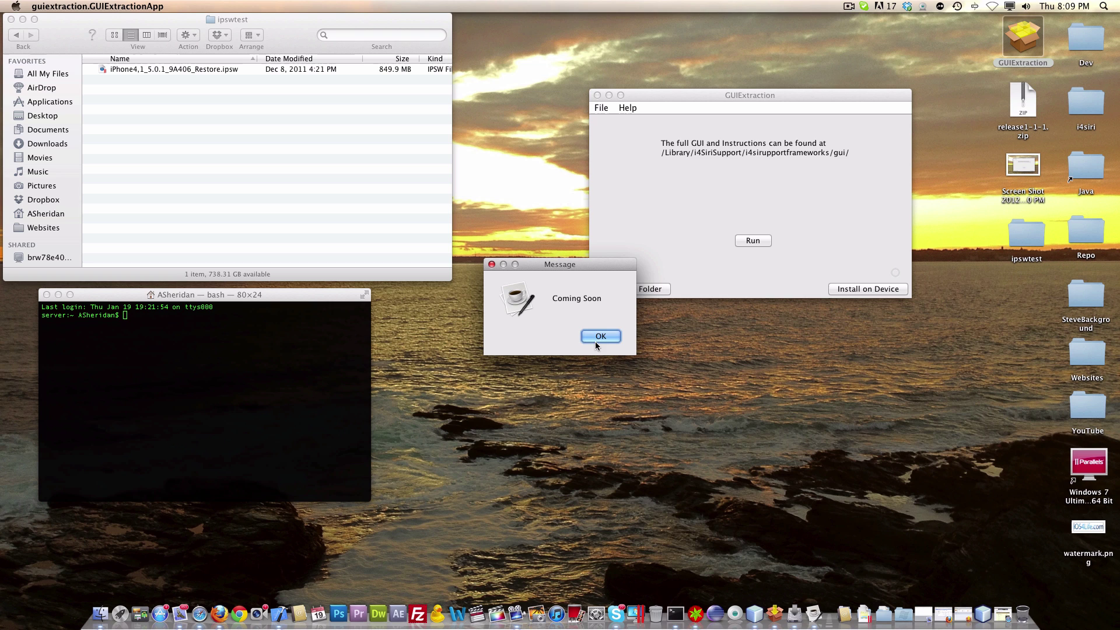
pyautogui.click(601, 337)
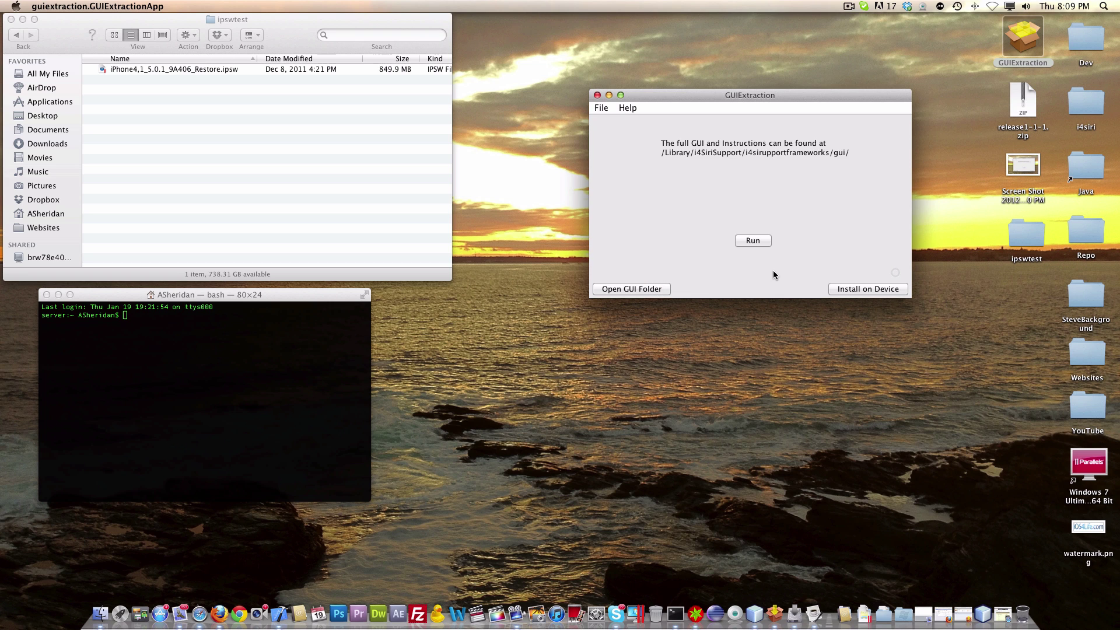
pyautogui.click(878, 290)
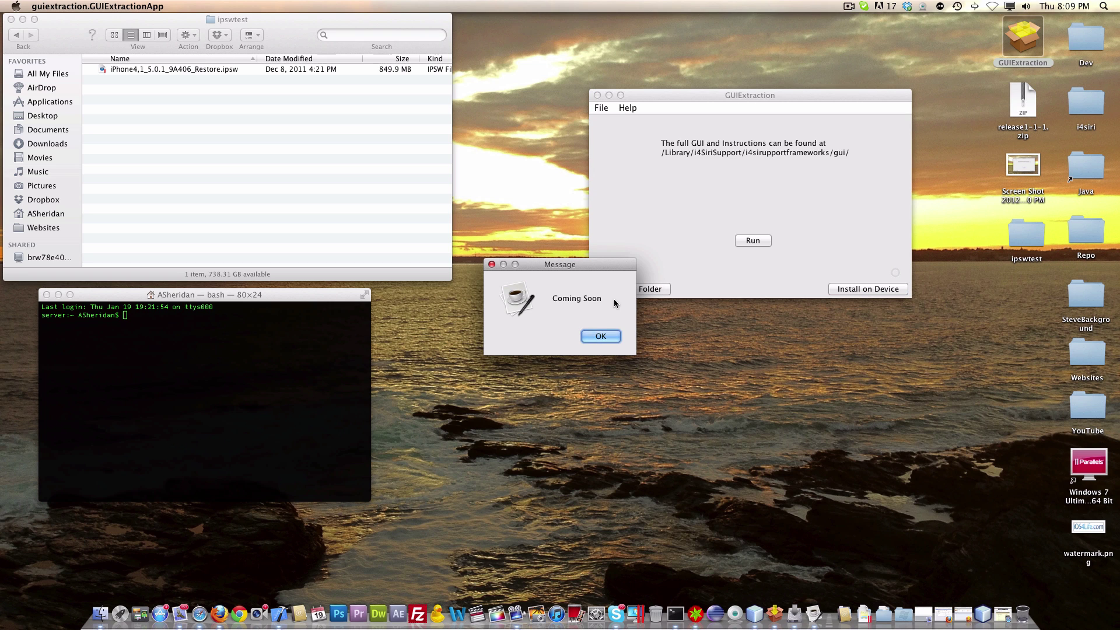
pyautogui.click(607, 335)
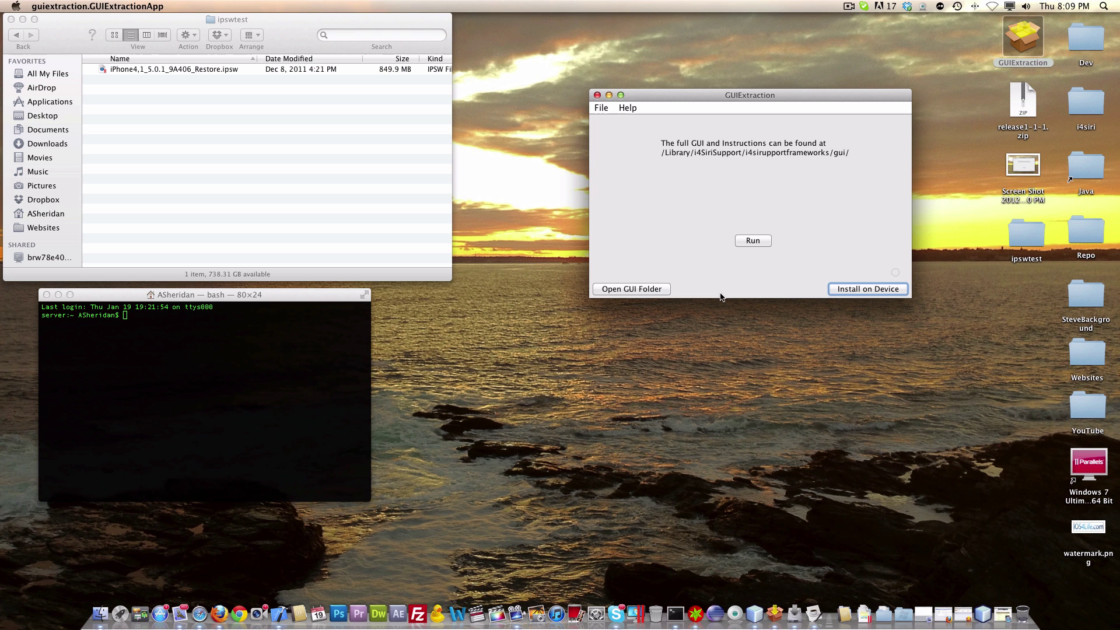
# Inspect the gui output folder with Applications, Library, System and usr, then close it.
pyautogui.click(652, 294)
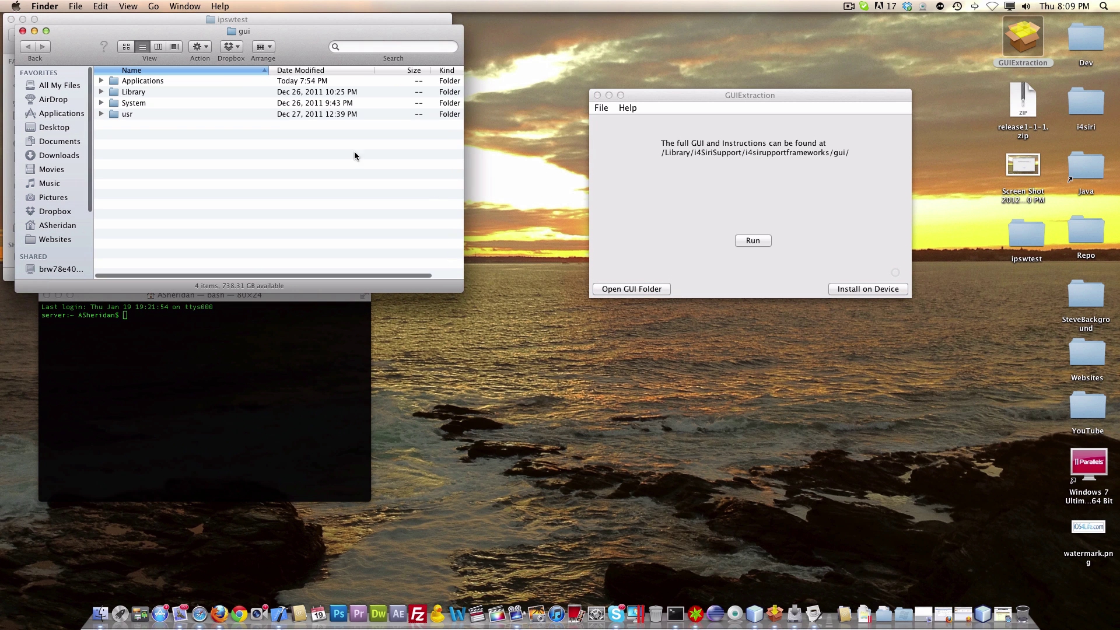
pyautogui.moveTo(136, 30); pyautogui.dragTo(680, 278)
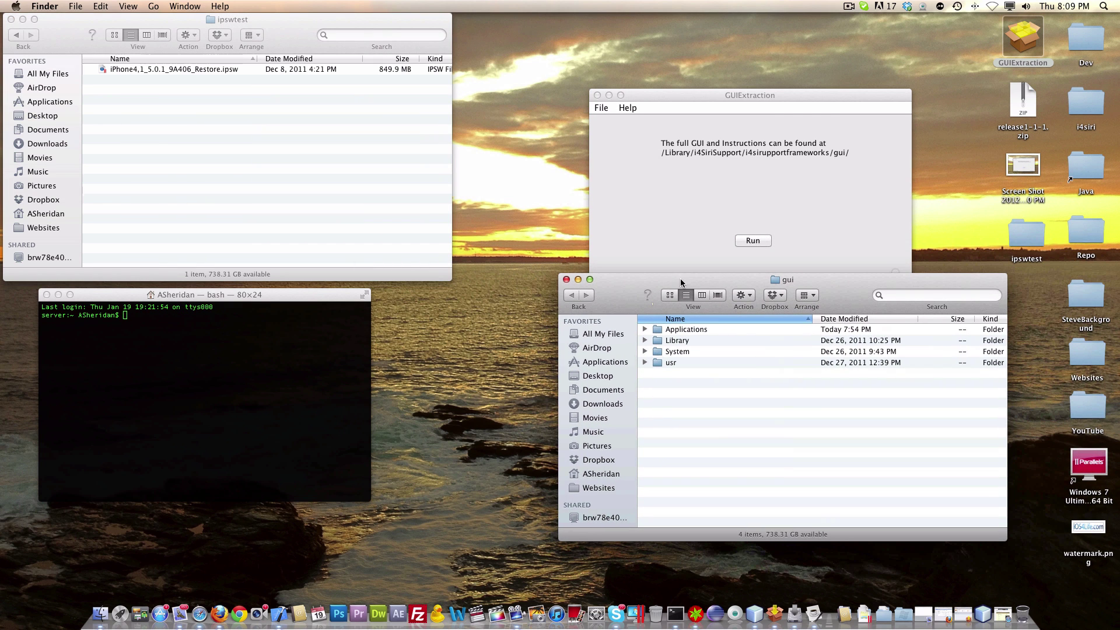
pyautogui.click(564, 280)
pyautogui.click(703, 222)
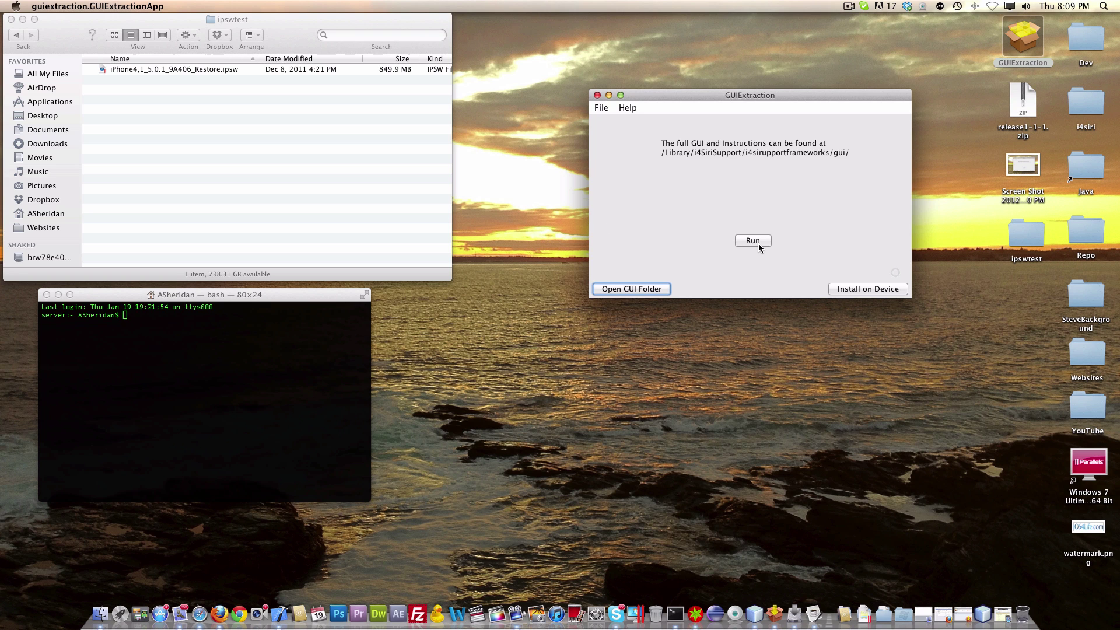
# Quit GUIExtraction and open README.txt from the i4siri folder.
pyautogui.click(131, 6)
pyautogui.click(94, 97)
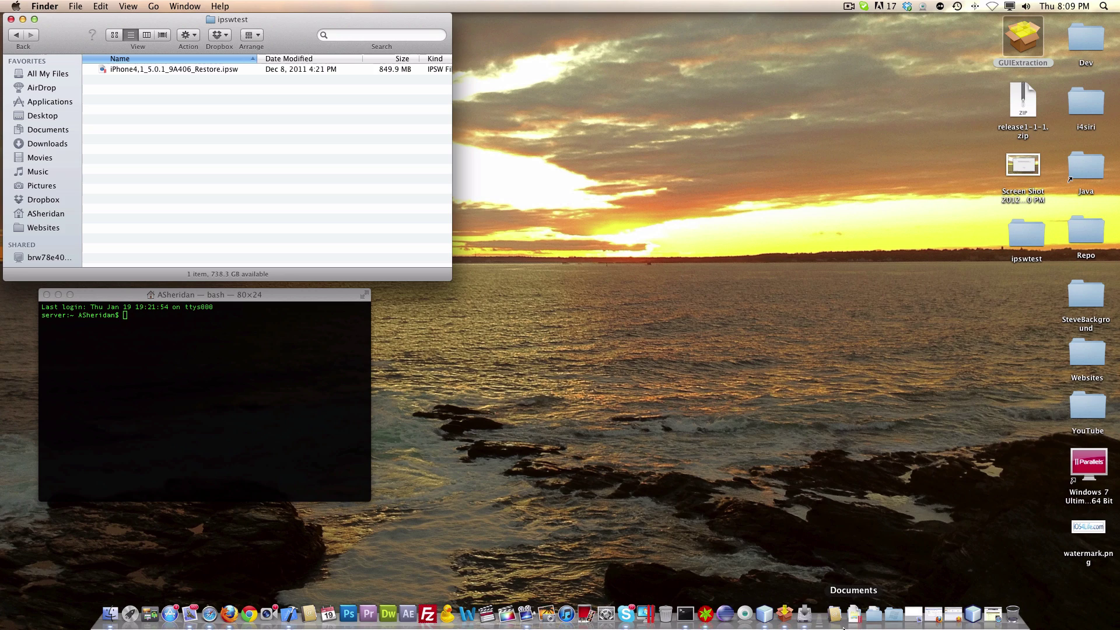
pyautogui.click(833, 613)
pyautogui.scroll(-3, 968, 345)
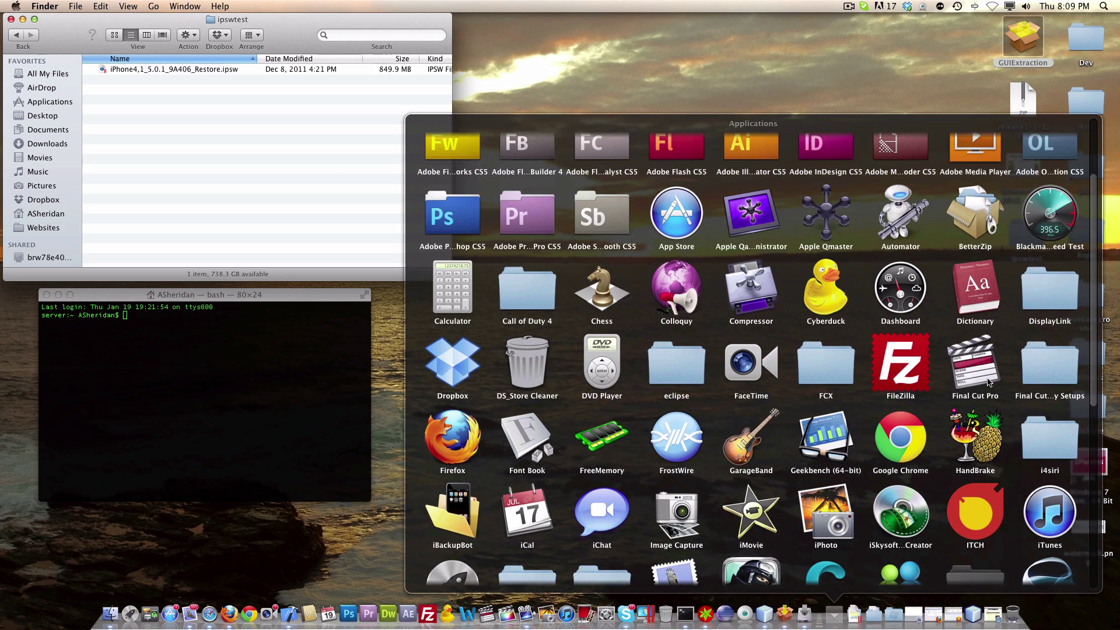
pyautogui.click(1038, 449)
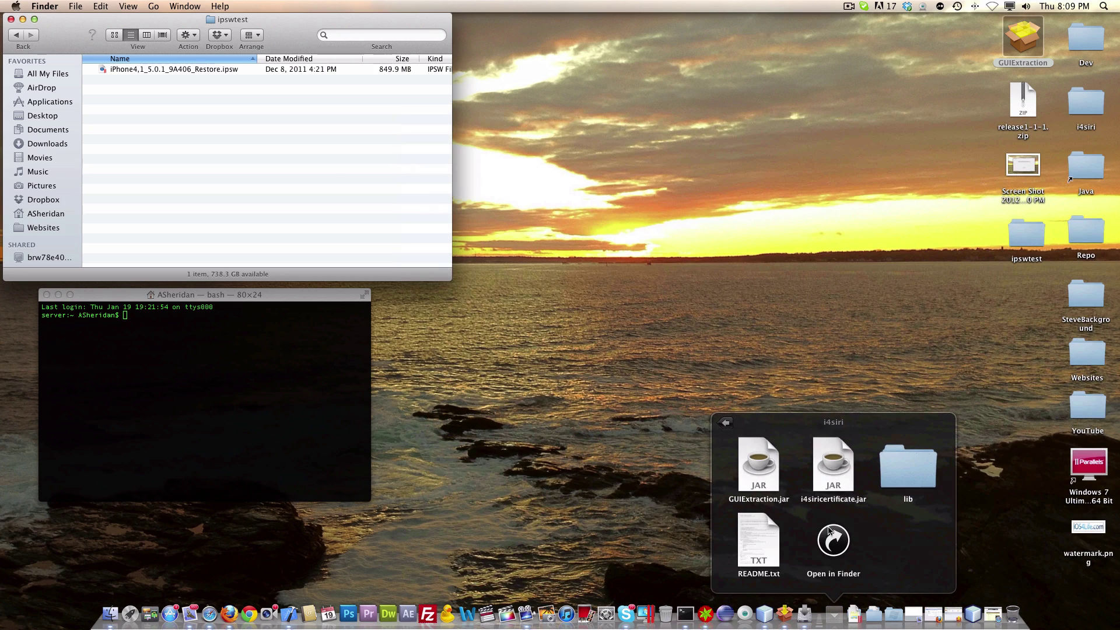
pyautogui.click(759, 541)
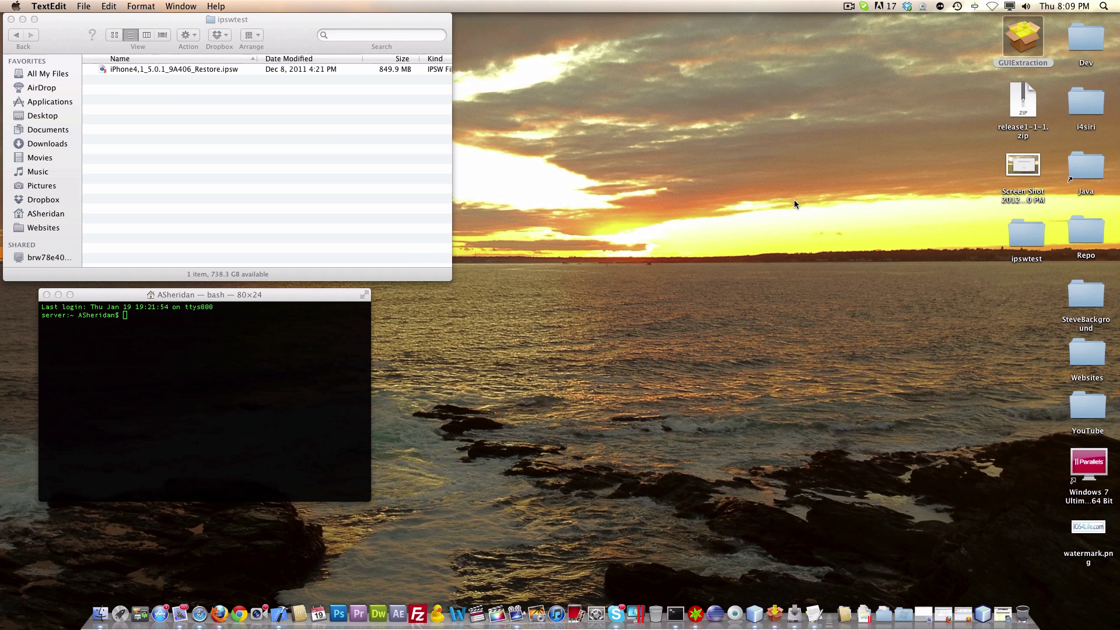
# Select the java -jar GUIExtraction.jar command line in the README and minimize TextEdit.
pyautogui.moveTo(376, 43); pyautogui.dragTo(845, 60)
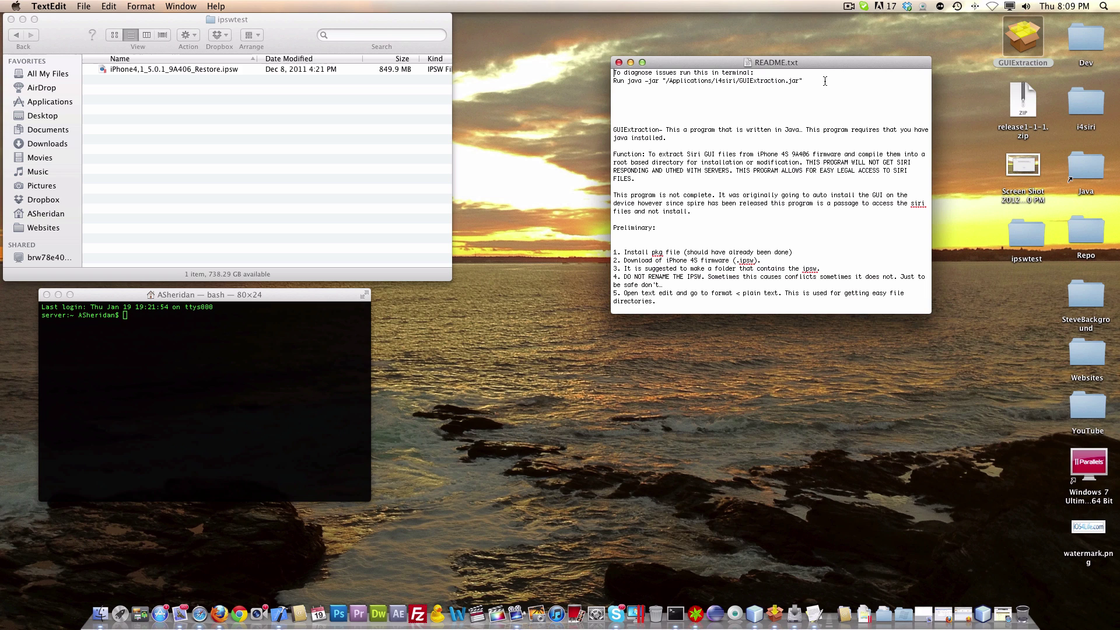
pyautogui.moveTo(825, 81); pyautogui.dragTo(615, 85)
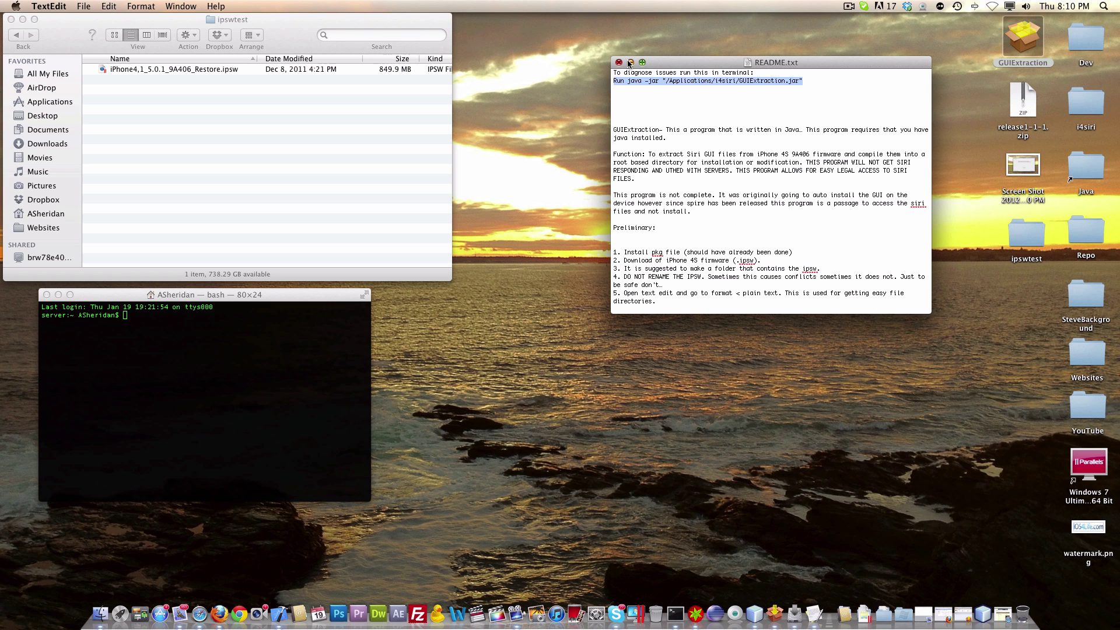
pyautogui.click(630, 62)
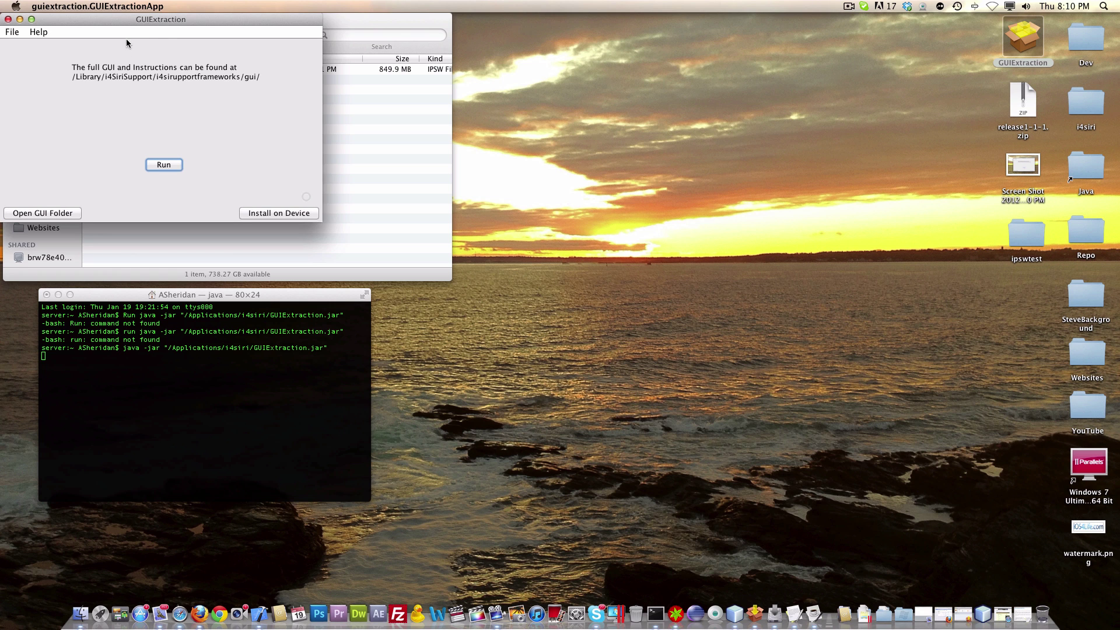
pyautogui.moveTo(194, 19); pyautogui.dragTo(738, 84)
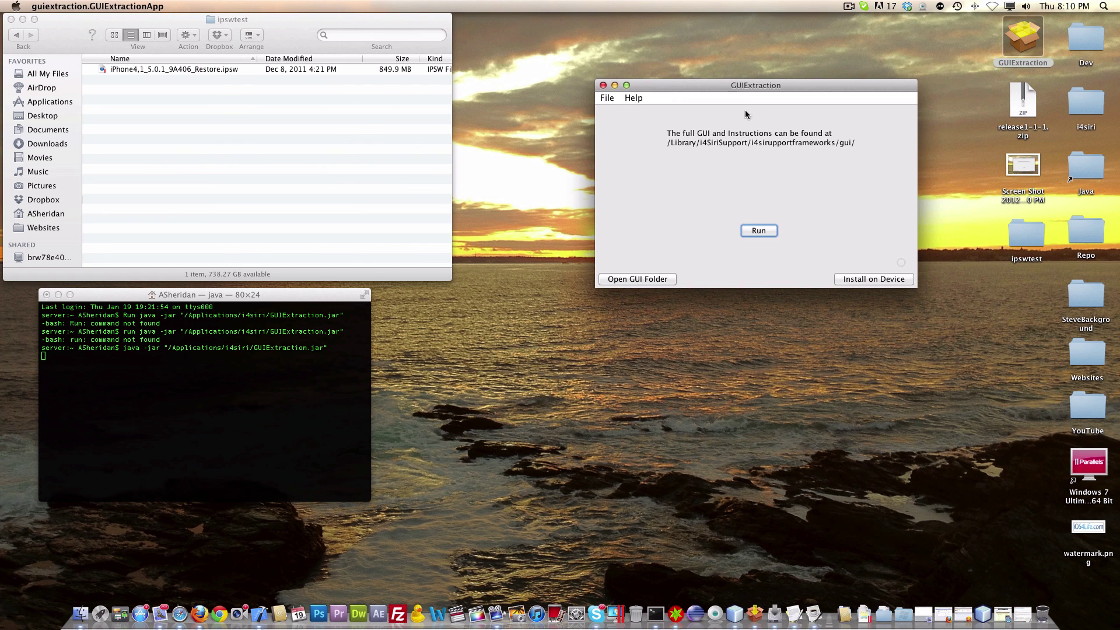
pyautogui.click(292, 370)
pyautogui.moveTo(250, 294); pyautogui.dragTo(293, 304)
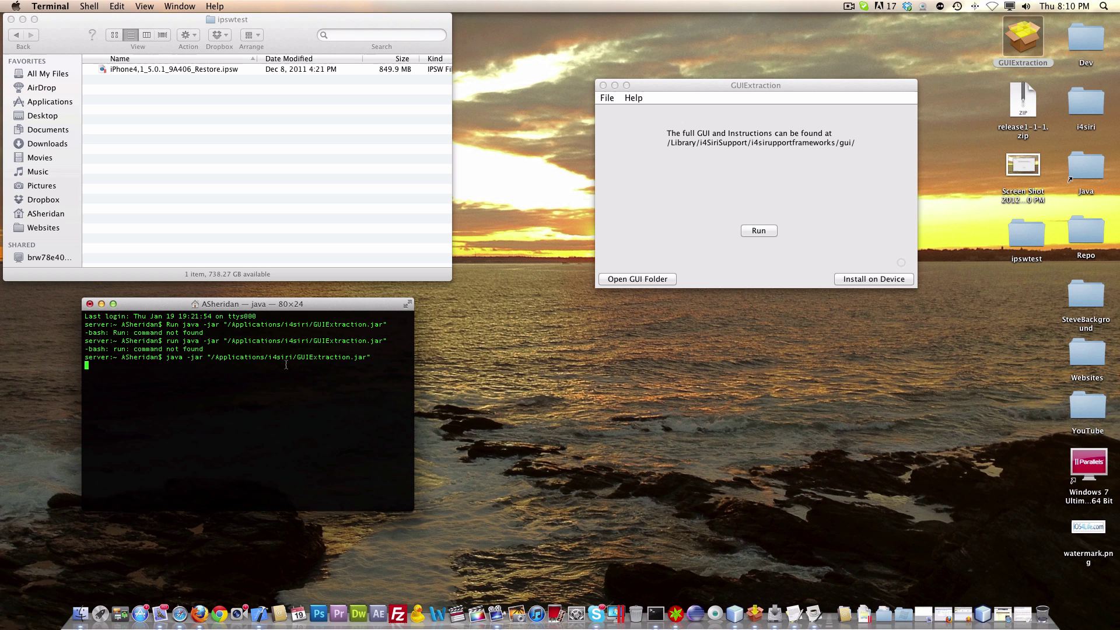
pyautogui.moveTo(261, 26); pyautogui.dragTo(271, 27)
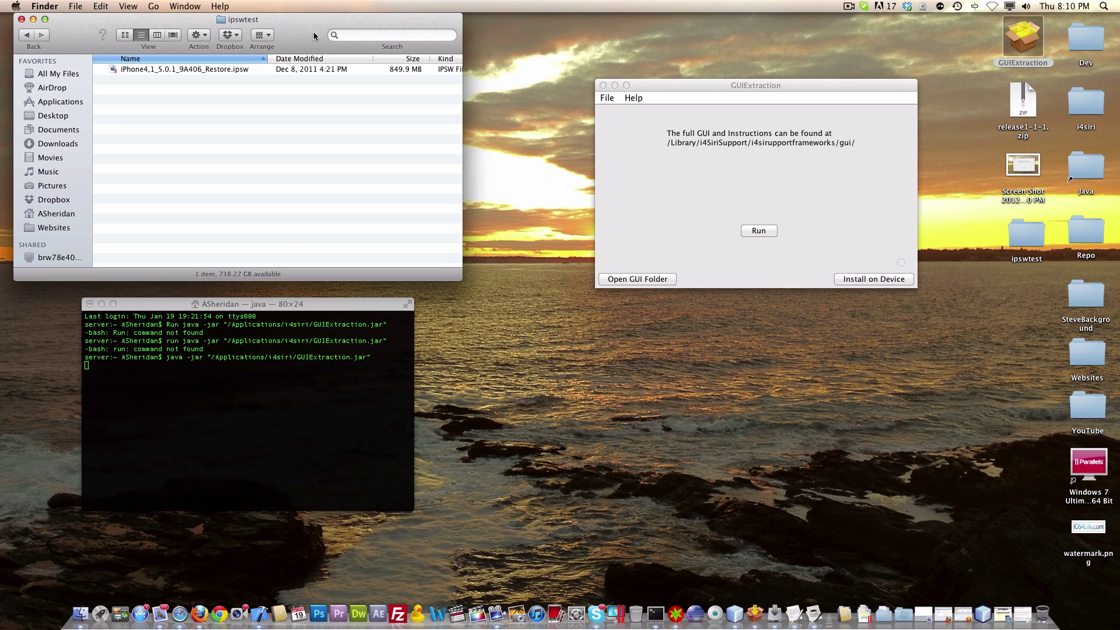
pyautogui.click(725, 183)
pyautogui.moveTo(706, 86)
pyautogui.mouseDown()
pyautogui.moveTo(694, 88)
pyautogui.moveTo(711, 79)
pyautogui.mouseUp()
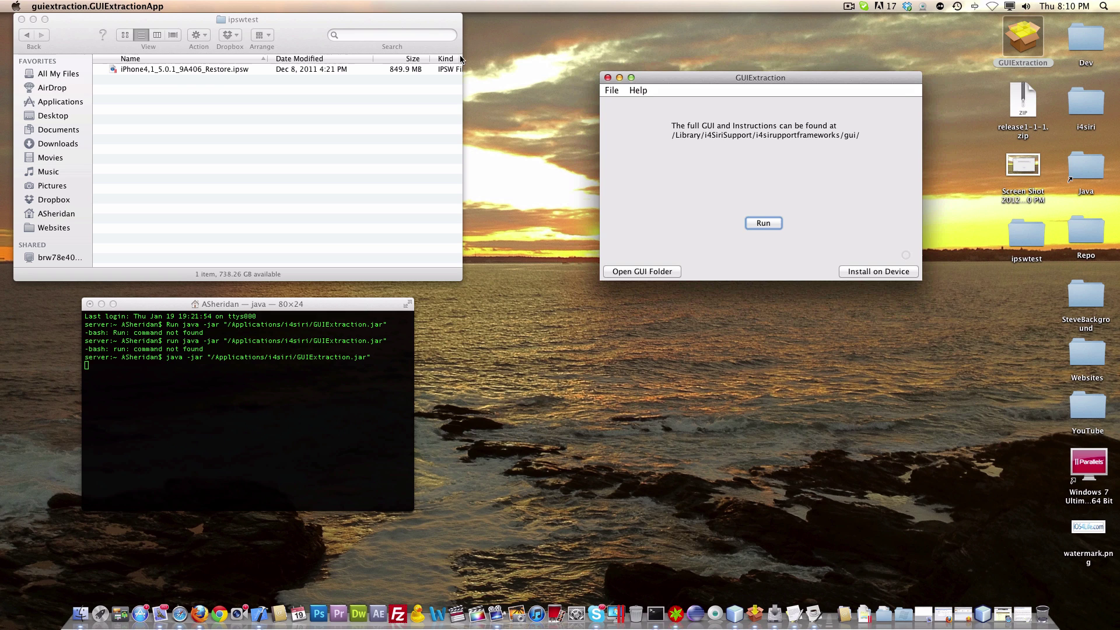
pyautogui.click(132, 6)
pyautogui.click(130, 21)
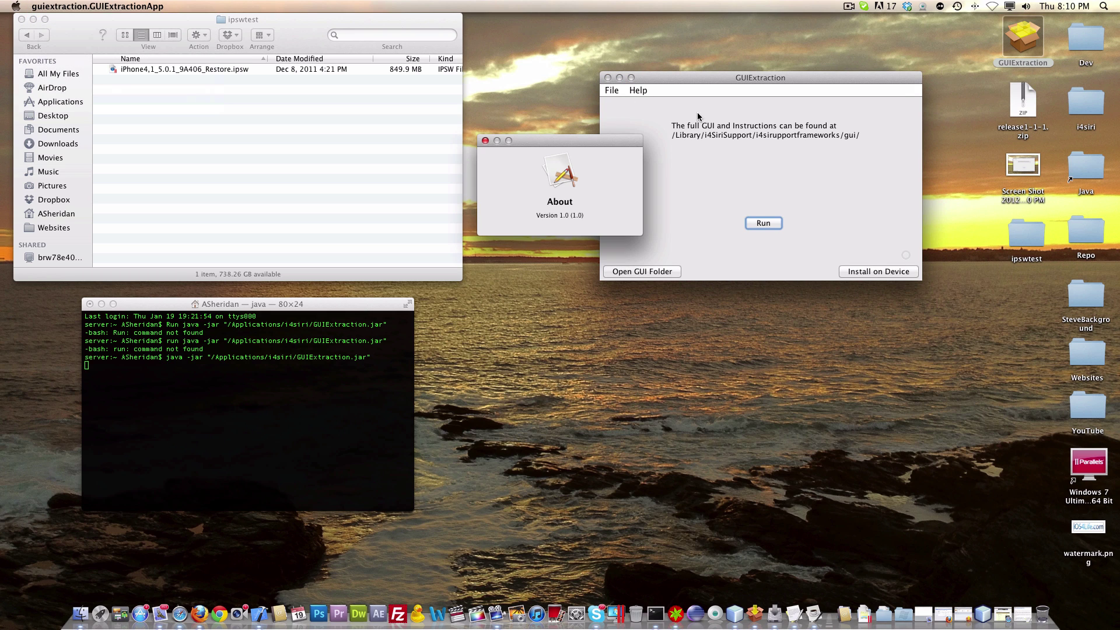
pyautogui.click(485, 142)
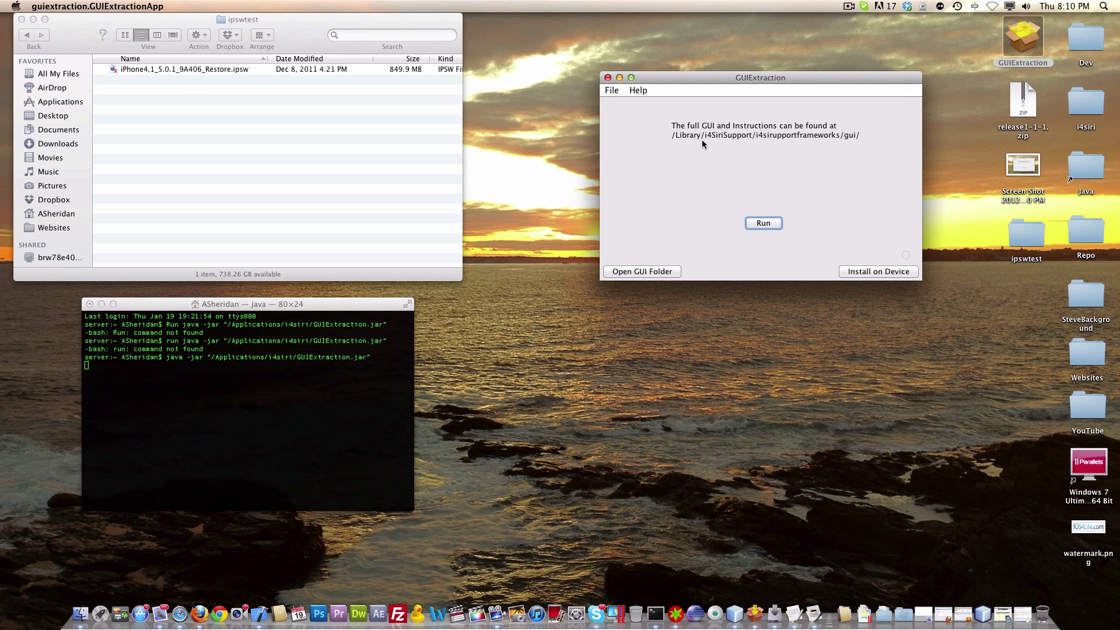
pyautogui.click(638, 91)
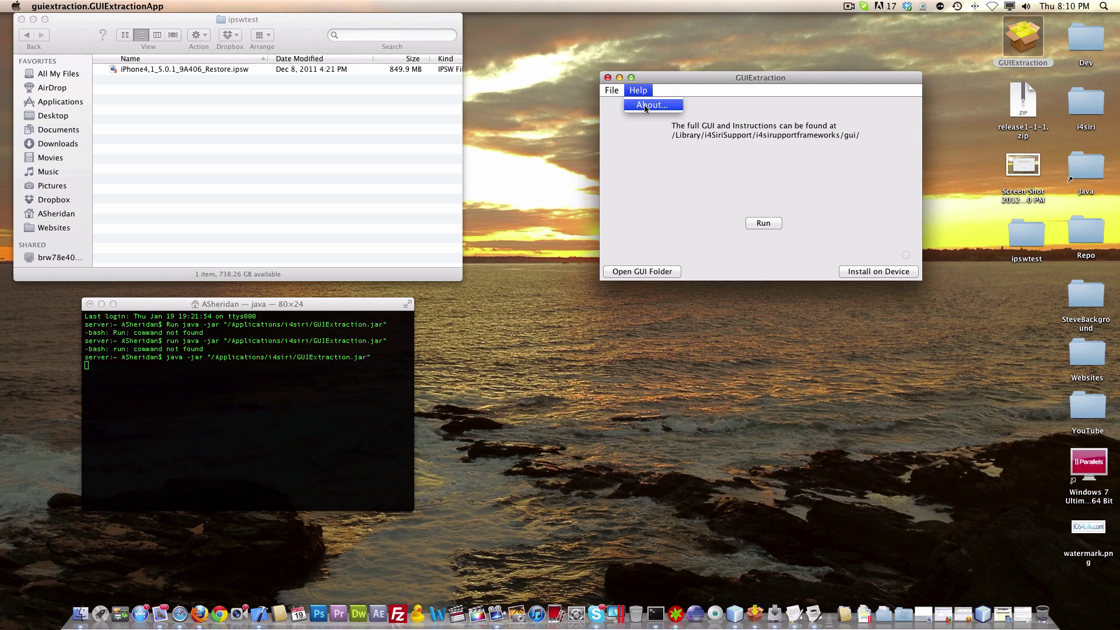
pyautogui.click(645, 105)
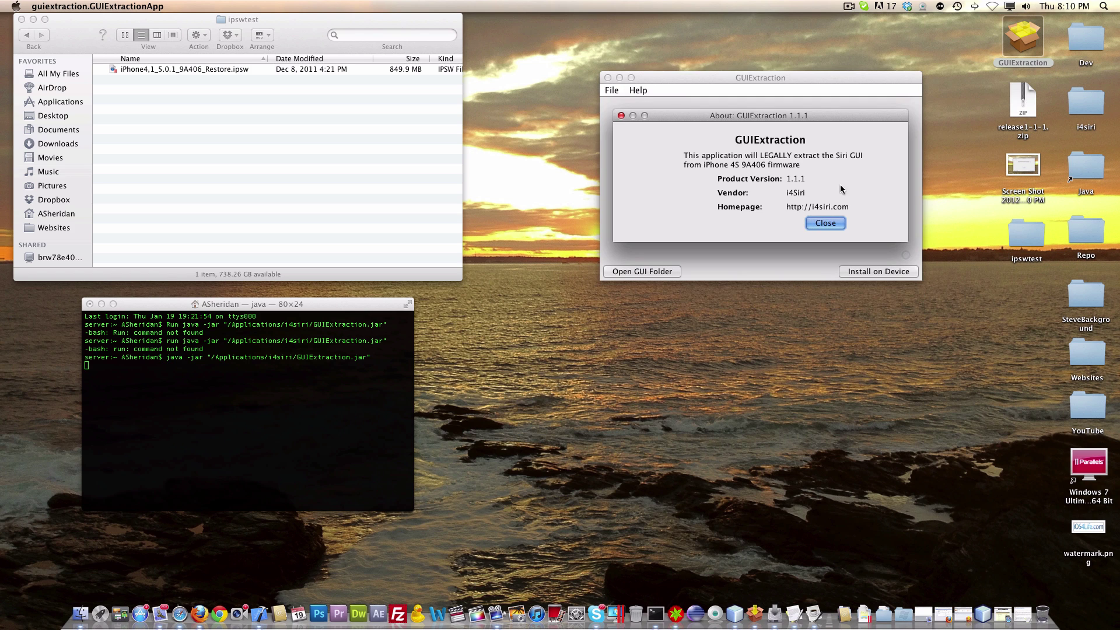
pyautogui.click(836, 224)
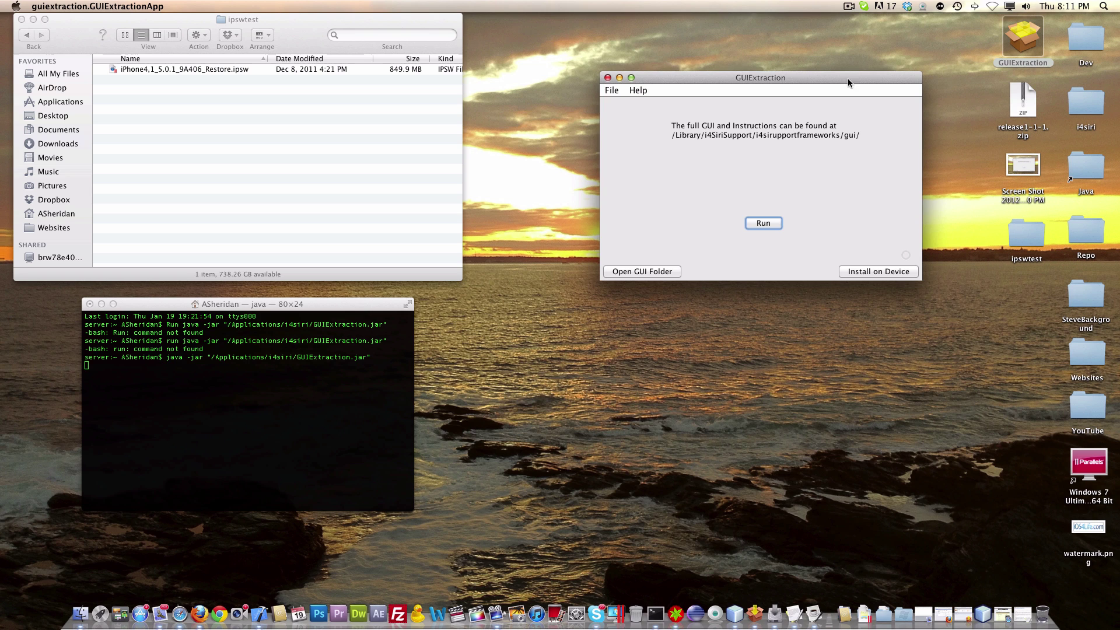
pyautogui.moveTo(838, 74); pyautogui.dragTo(833, 74)
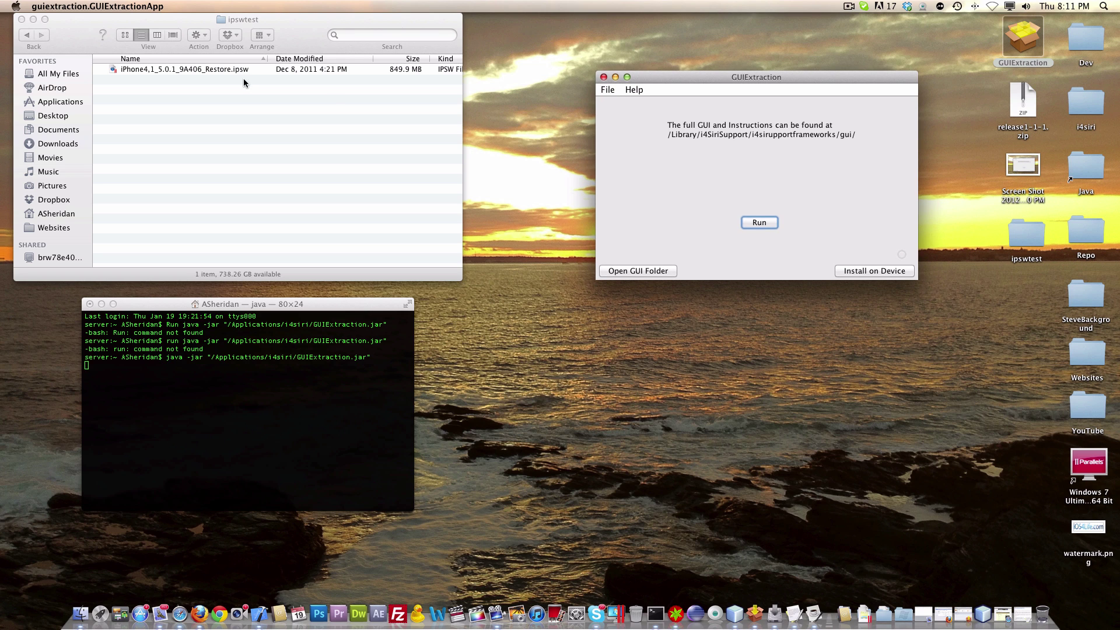
pyautogui.click(195, 75)
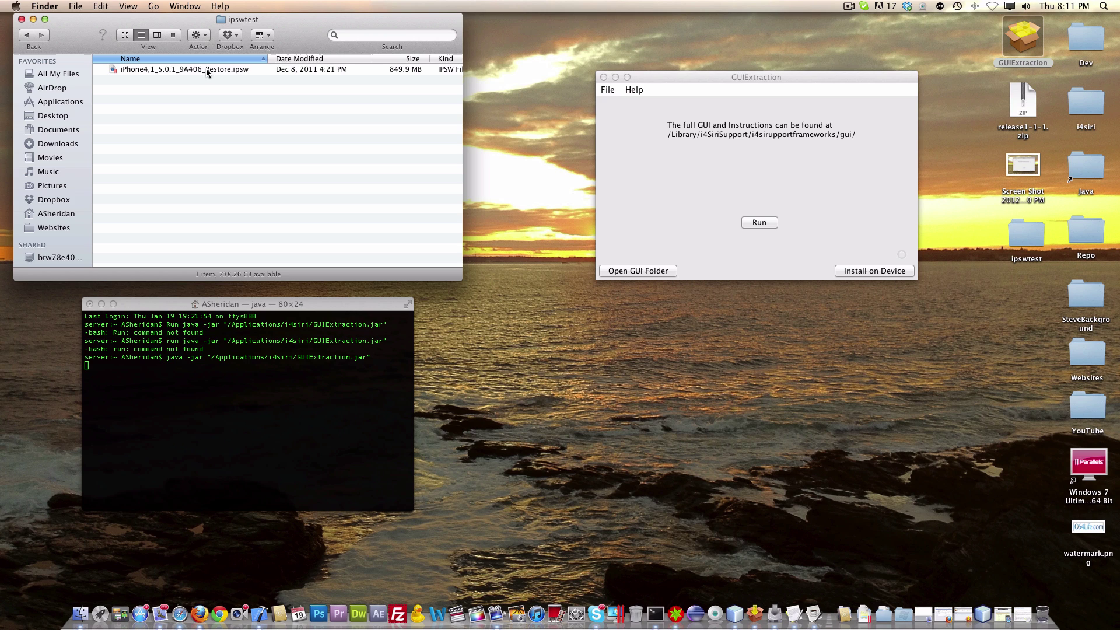
pyautogui.click(186, 69)
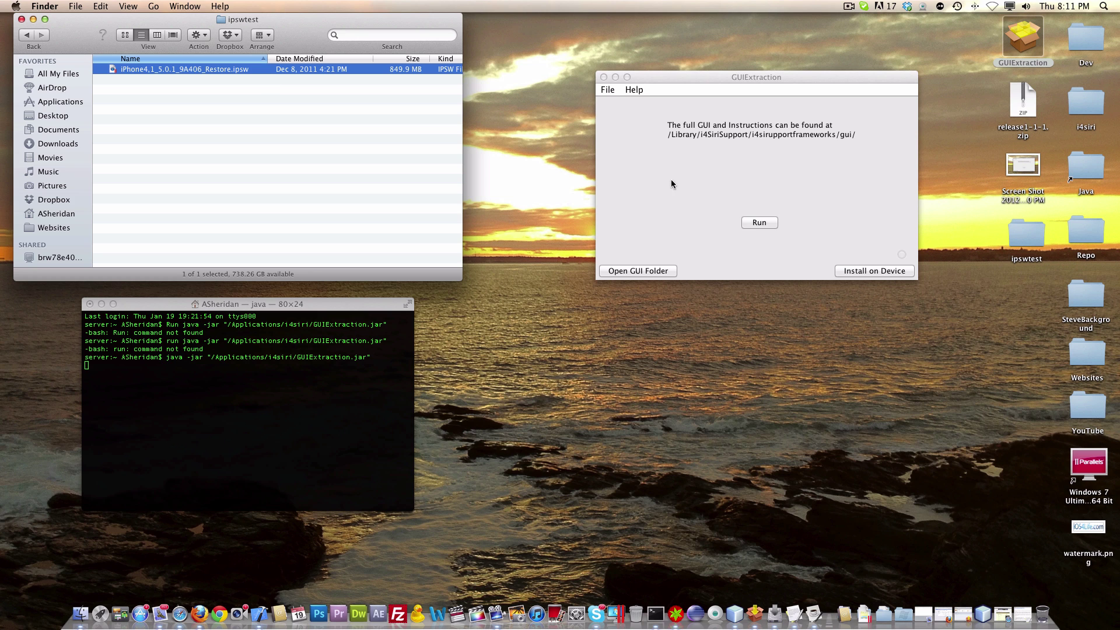
pyautogui.click(763, 224)
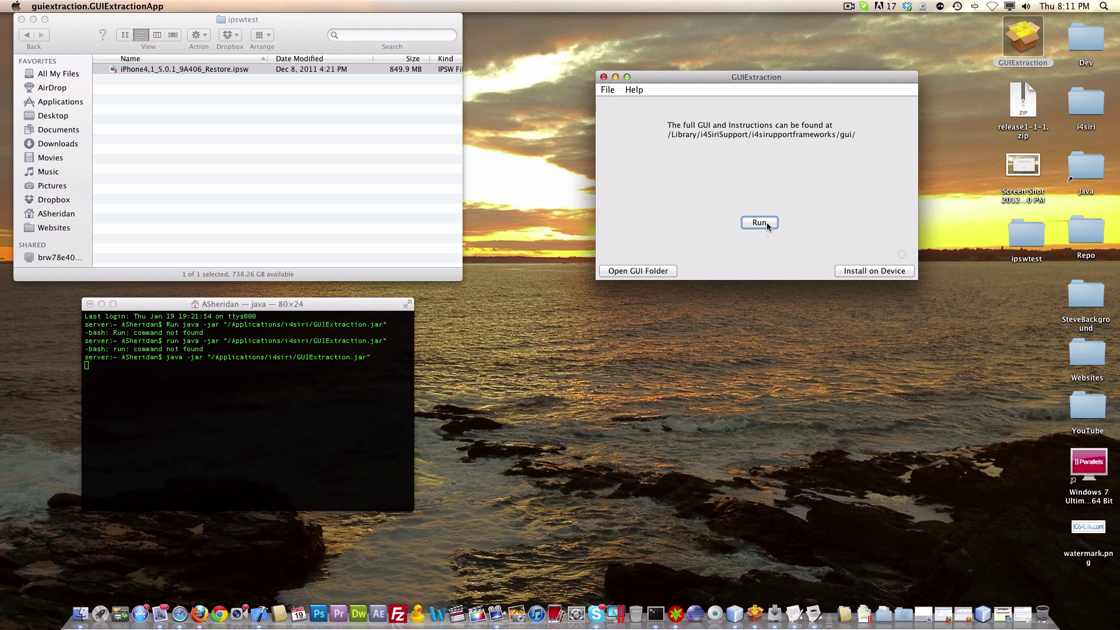
# Run extraction on Desktop > ipswtest > iPhone4,1_5.0.1_9A406_Restore.ipsw.
pyautogui.click(767, 222)
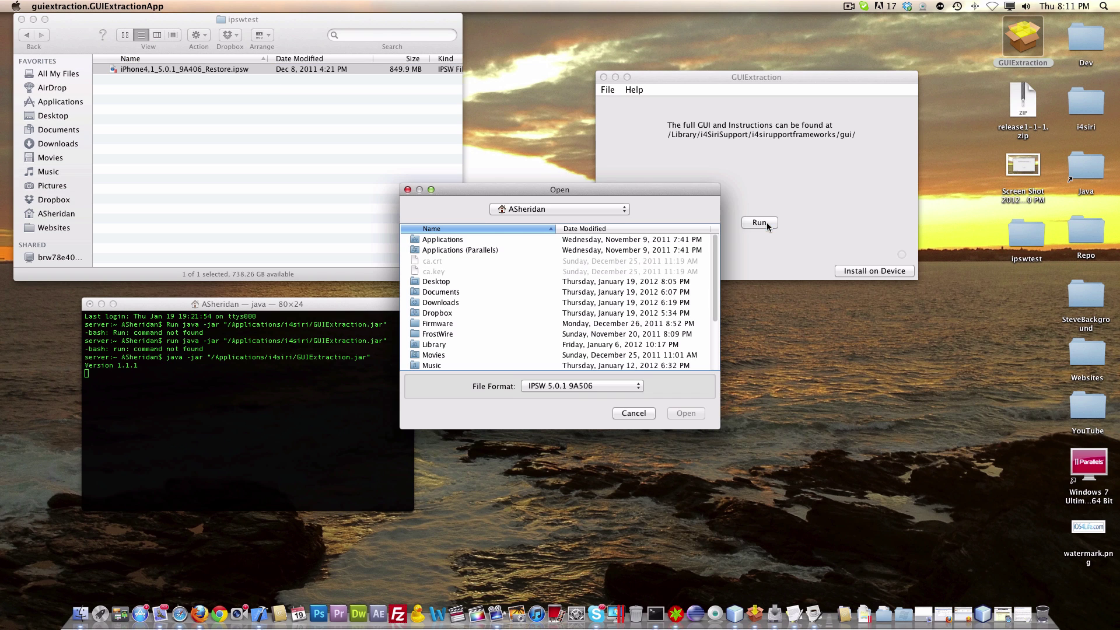
pyautogui.doubleClick(446, 283)
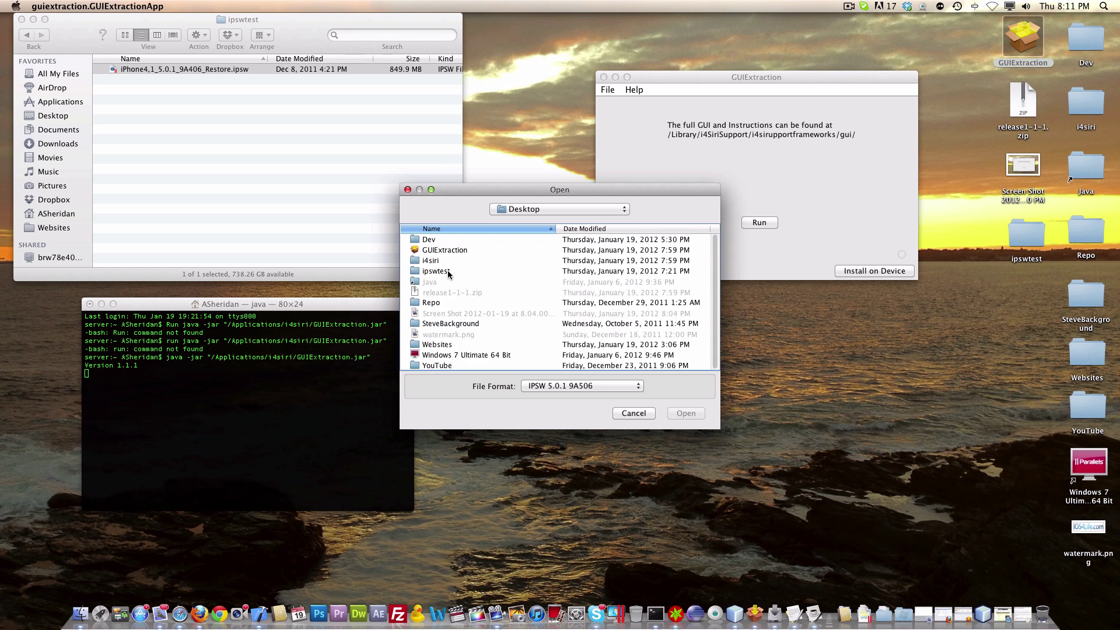
pyautogui.doubleClick(447, 271)
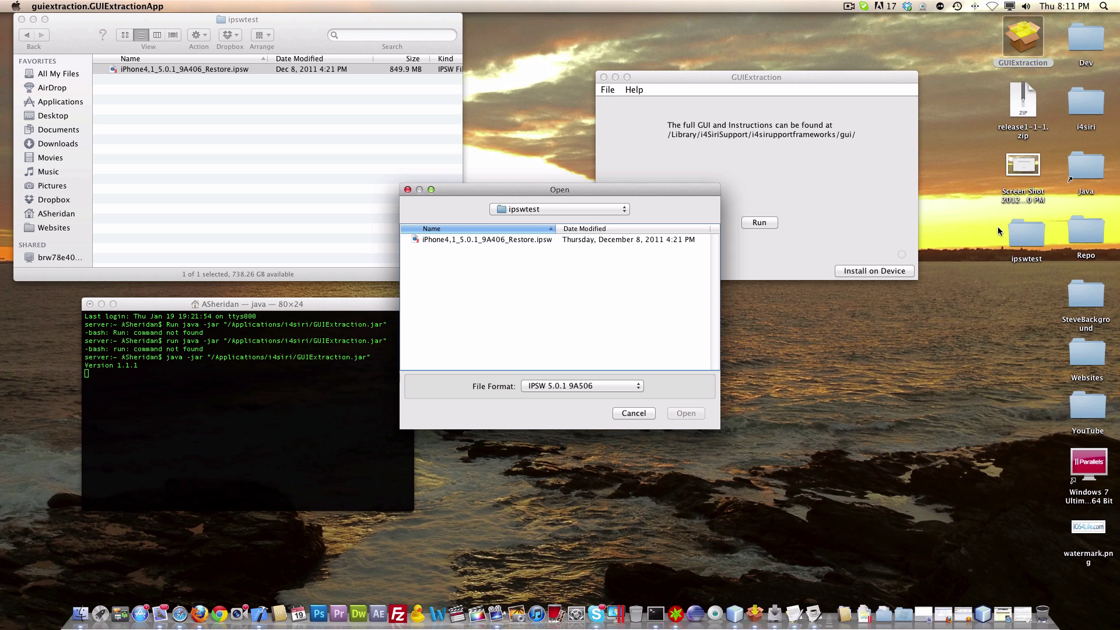
pyautogui.click(496, 240)
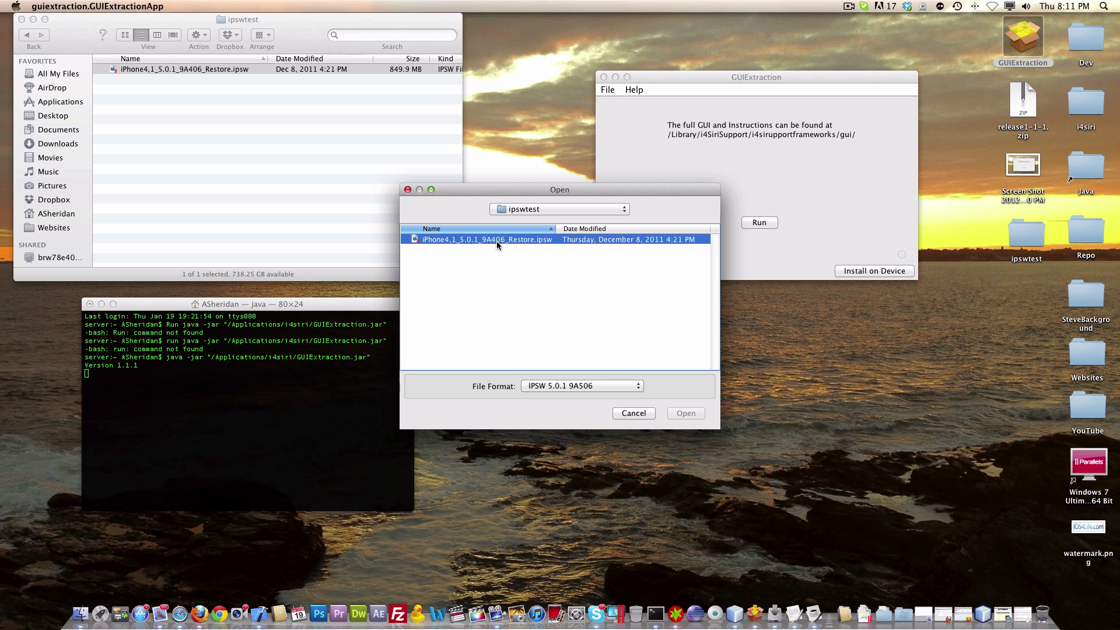
pyautogui.click(683, 413)
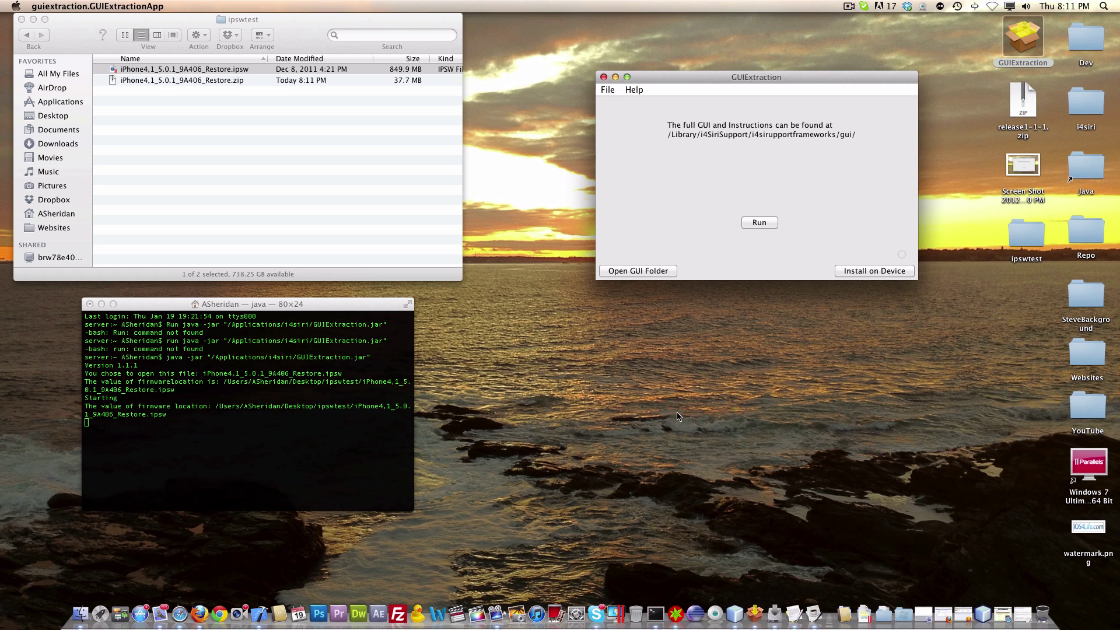
# Check the terminal log, then open the iPhone4,1_5.0.1_9A406_Restore folder showing 7 items.
pyautogui.click(219, 395)
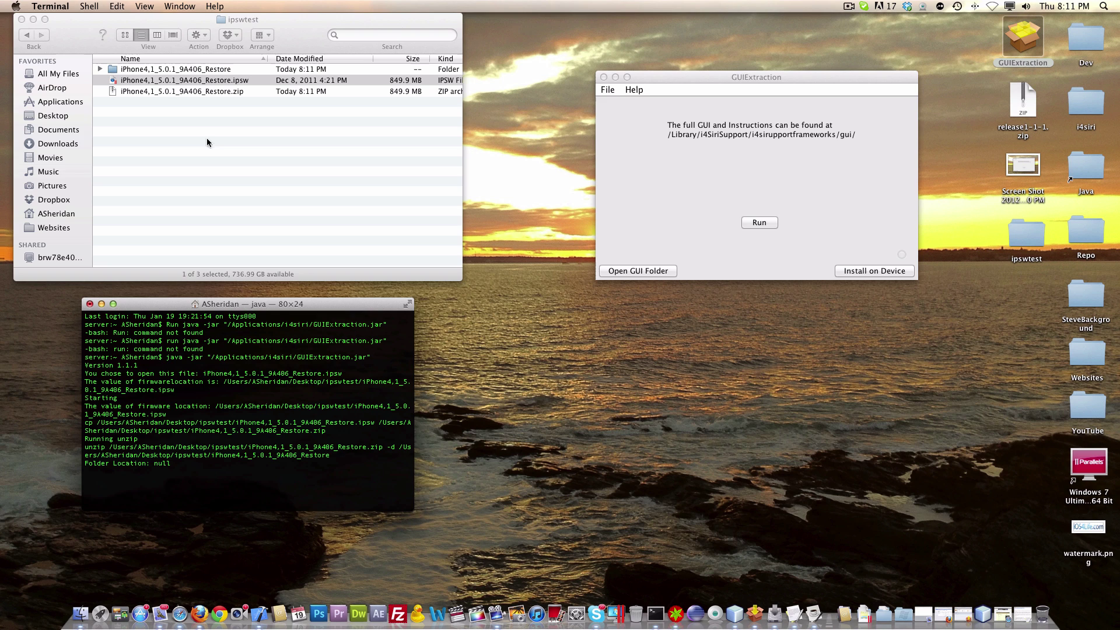
pyautogui.click(183, 111)
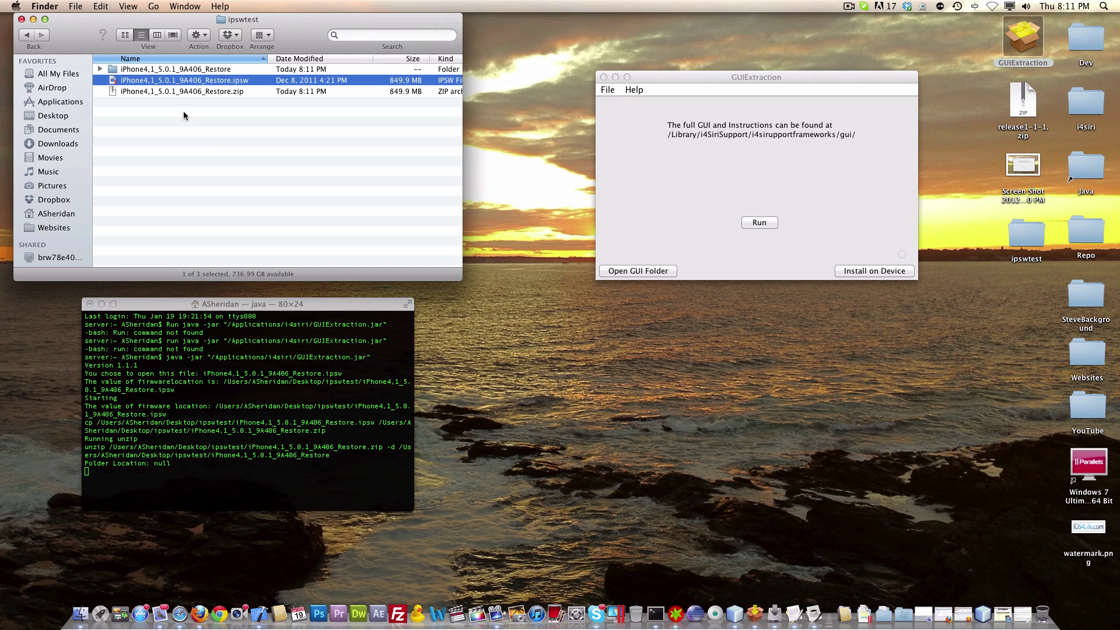
pyautogui.doubleClick(197, 70)
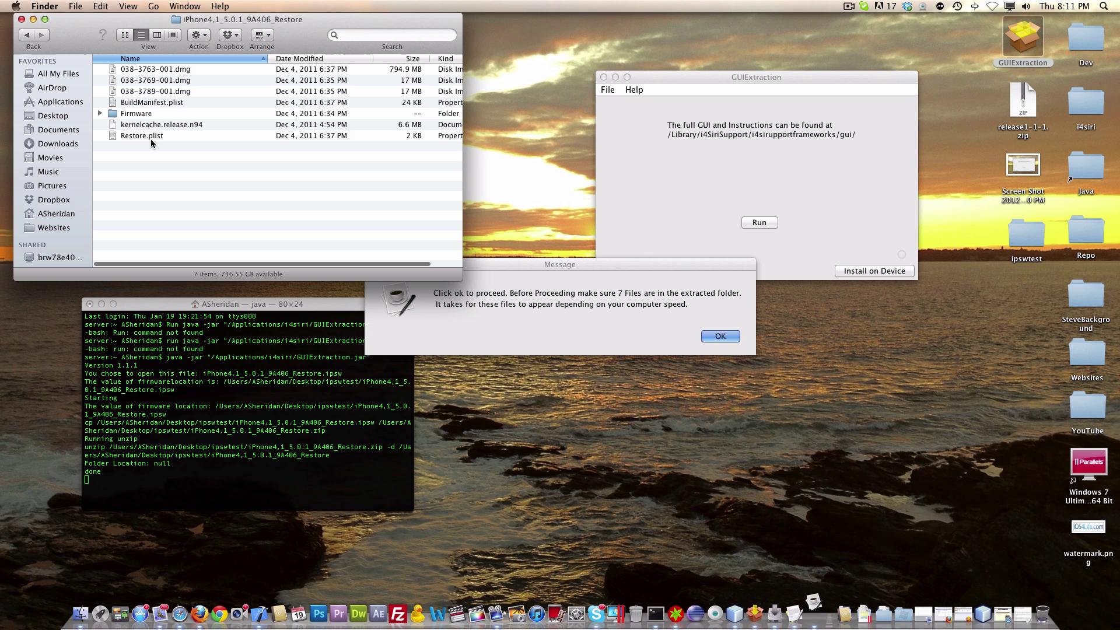
# Move the proceed message aside and confirm the seven files so final.dmg gets created.
pyautogui.moveTo(530, 266); pyautogui.dragTo(657, 223)
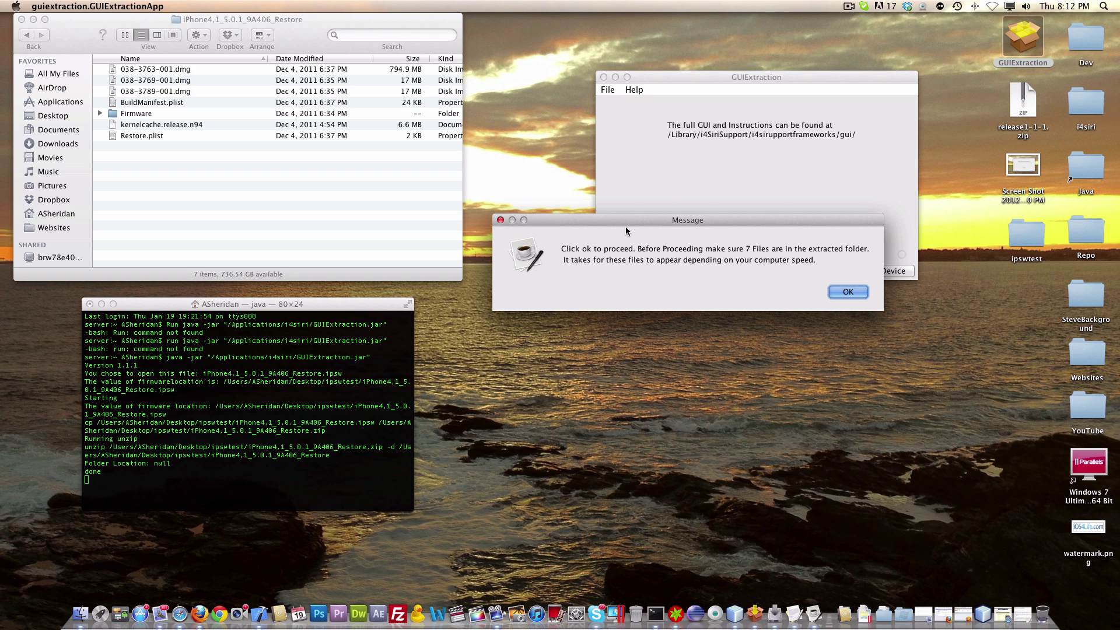
pyautogui.moveTo(625, 226); pyautogui.dragTo(634, 316)
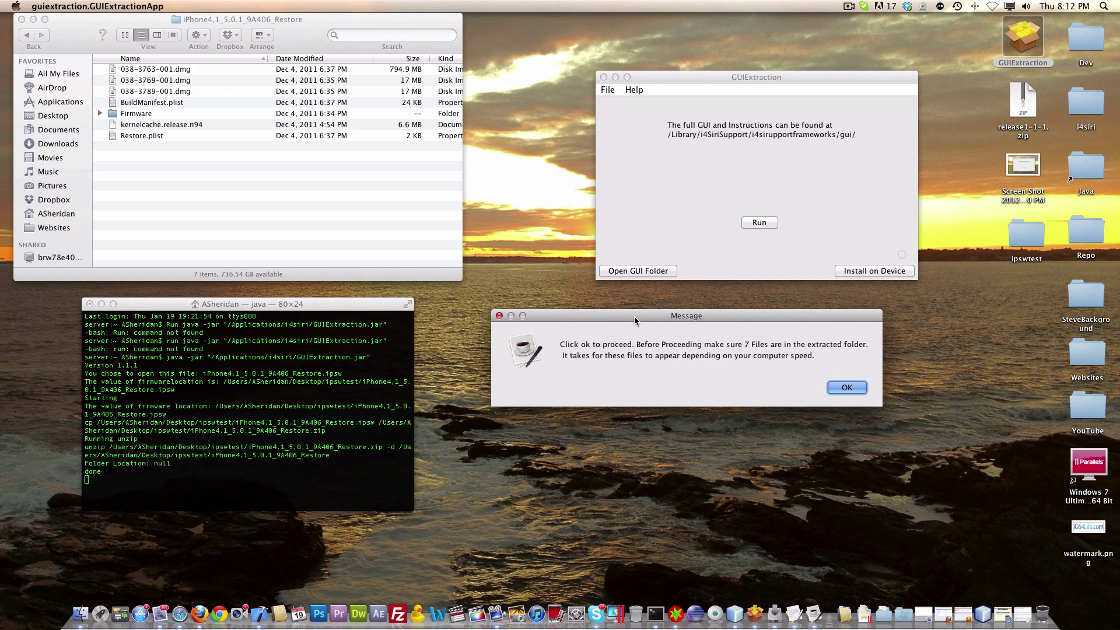
pyautogui.click(846, 388)
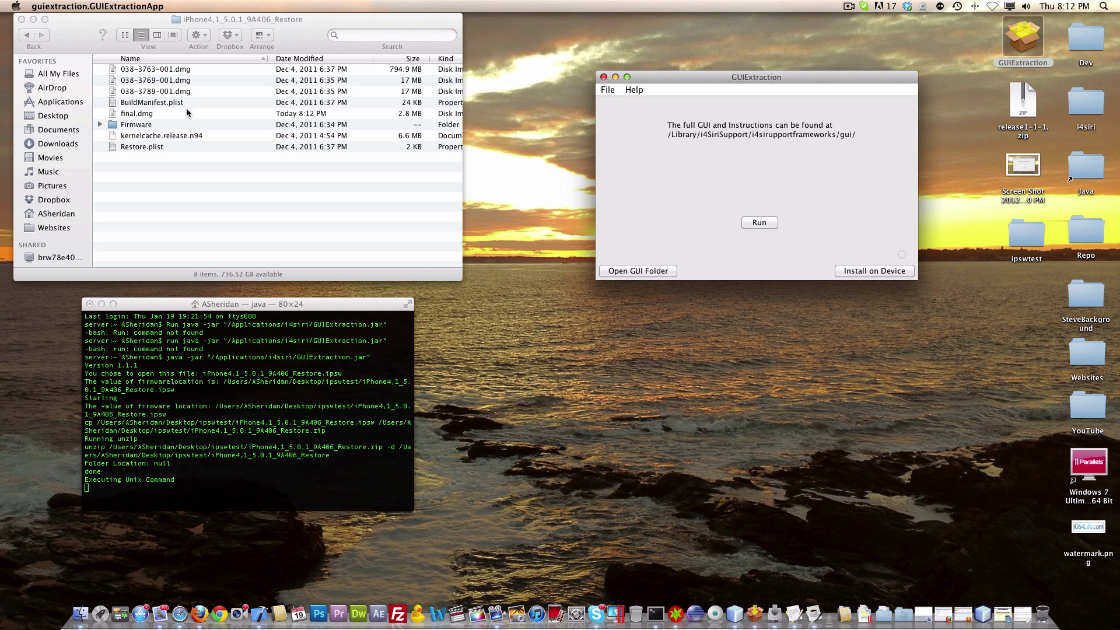
# Quick Look final.dmg in the Restore folder, then close the preview.
pyautogui.click(142, 115)
pyautogui.press('space')
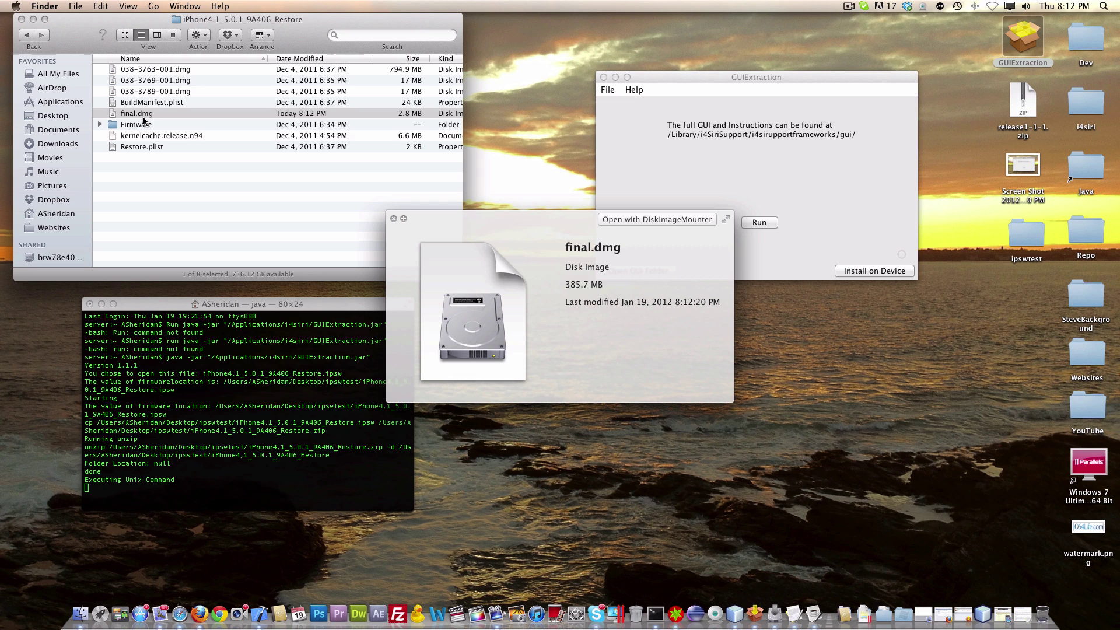
pyautogui.press('space')
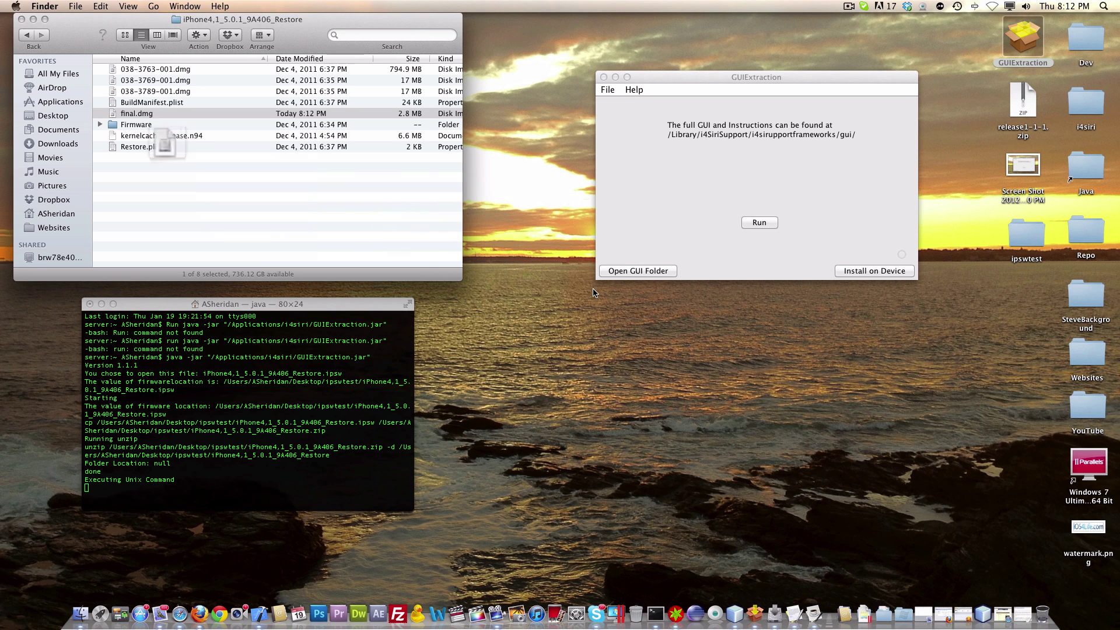
# Acknowledge the Mounting DMG notice so the 794.7 MB final.dmg mounts.
pyautogui.click(209, 434)
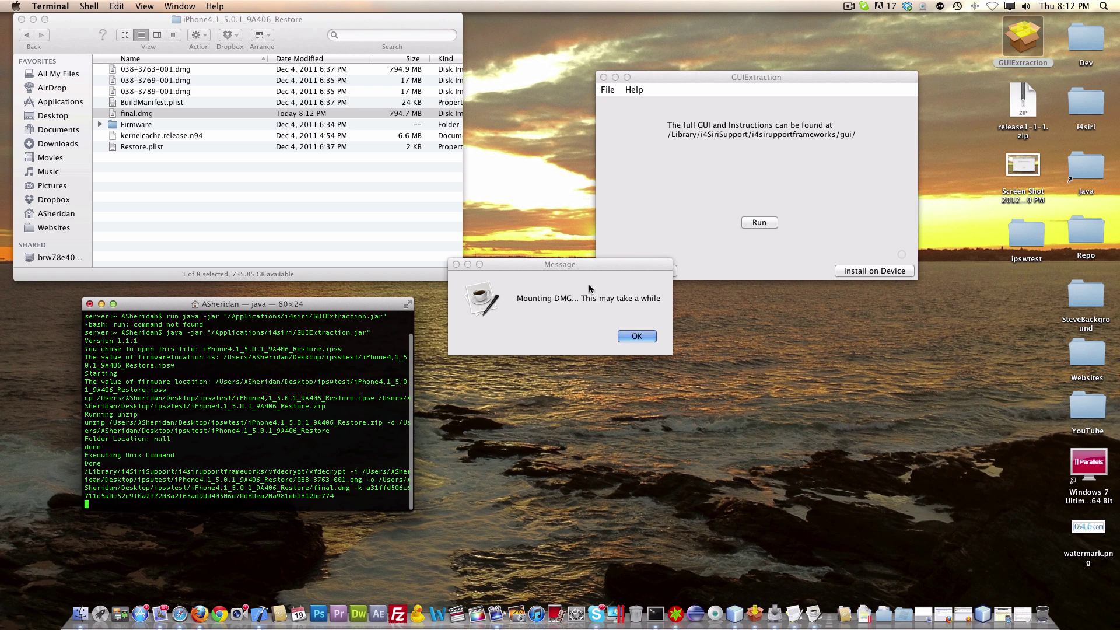
pyautogui.moveTo(578, 265); pyautogui.dragTo(653, 297)
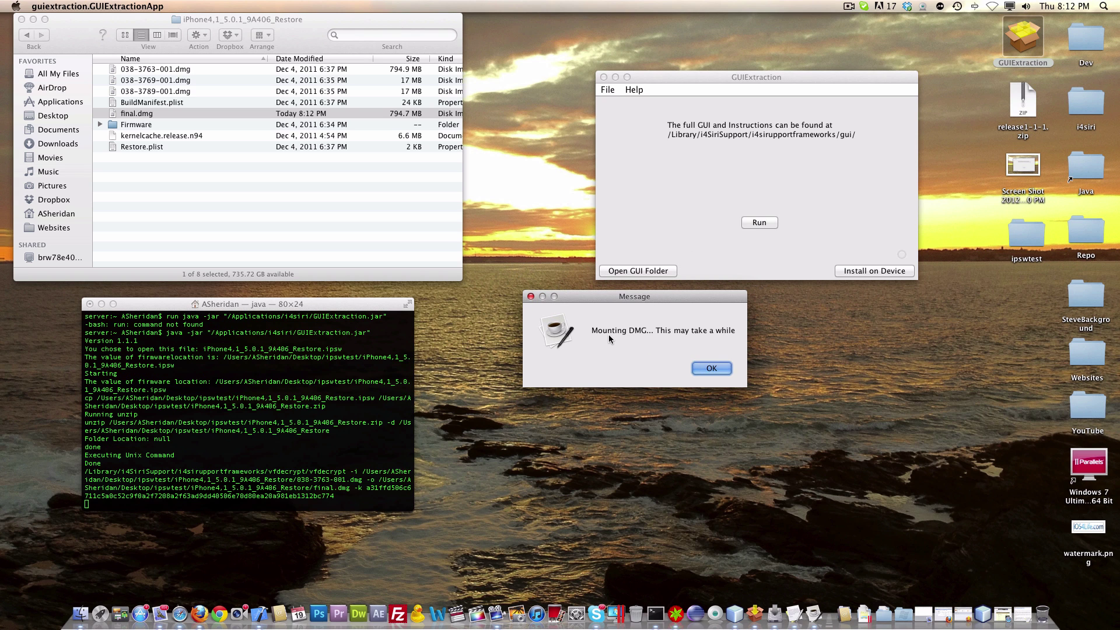
pyautogui.click(718, 366)
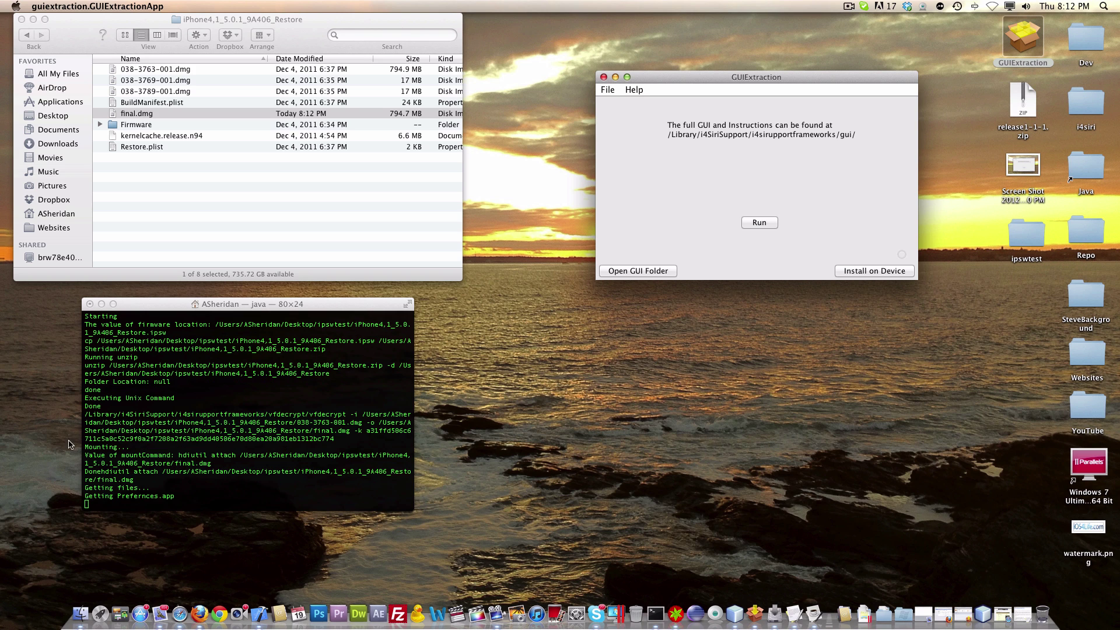
# Follow the extraction log to completion and dismiss the Siri GUI files installed message.
pyautogui.scroll(-5, 61, 222)
pyautogui.scroll(-3, 91, 220)
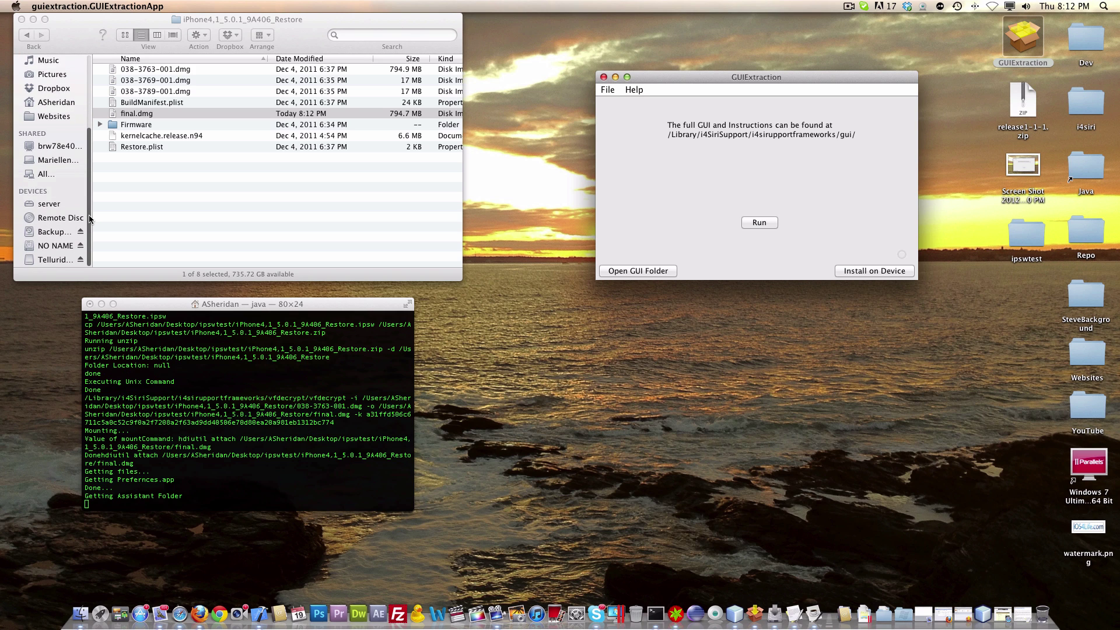
pyautogui.click(272, 360)
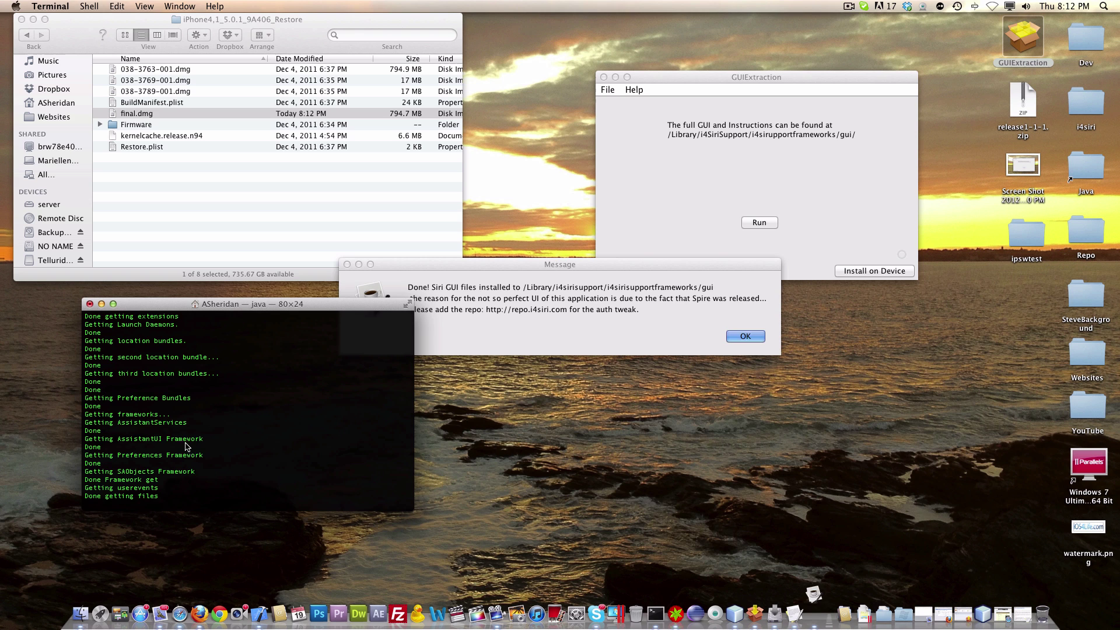
pyautogui.click(682, 325)
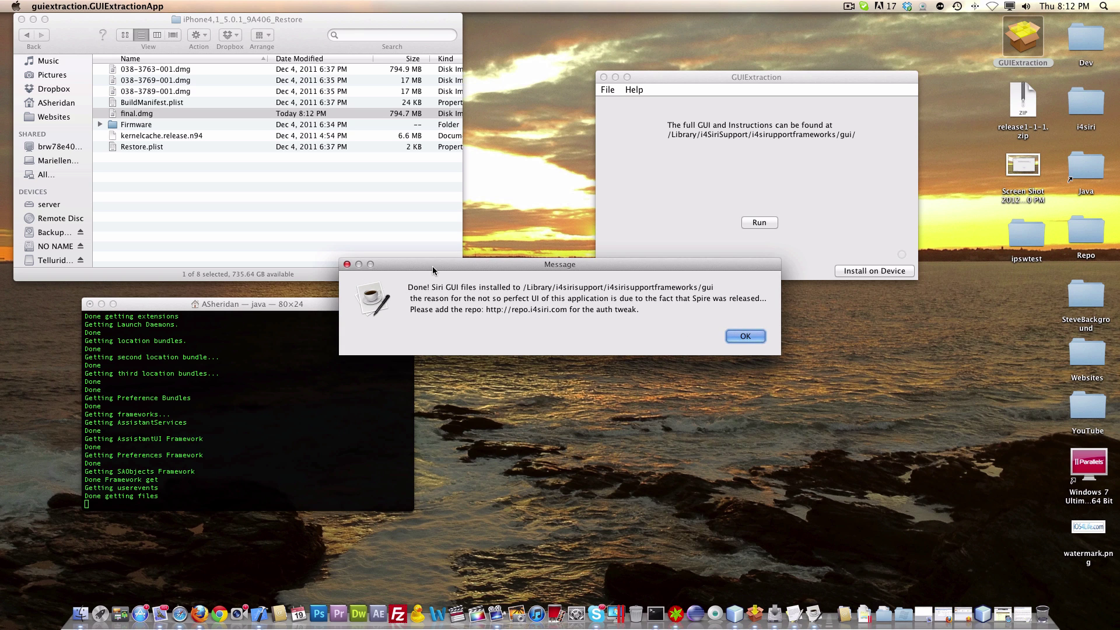
pyautogui.moveTo(432, 266); pyautogui.dragTo(552, 331)
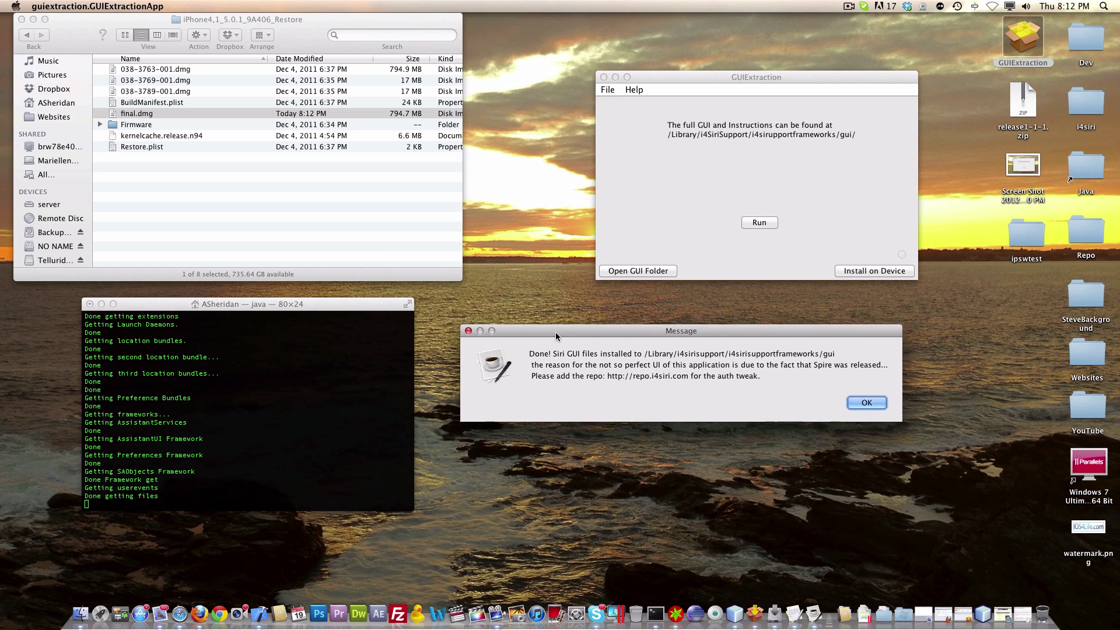
pyautogui.click(861, 401)
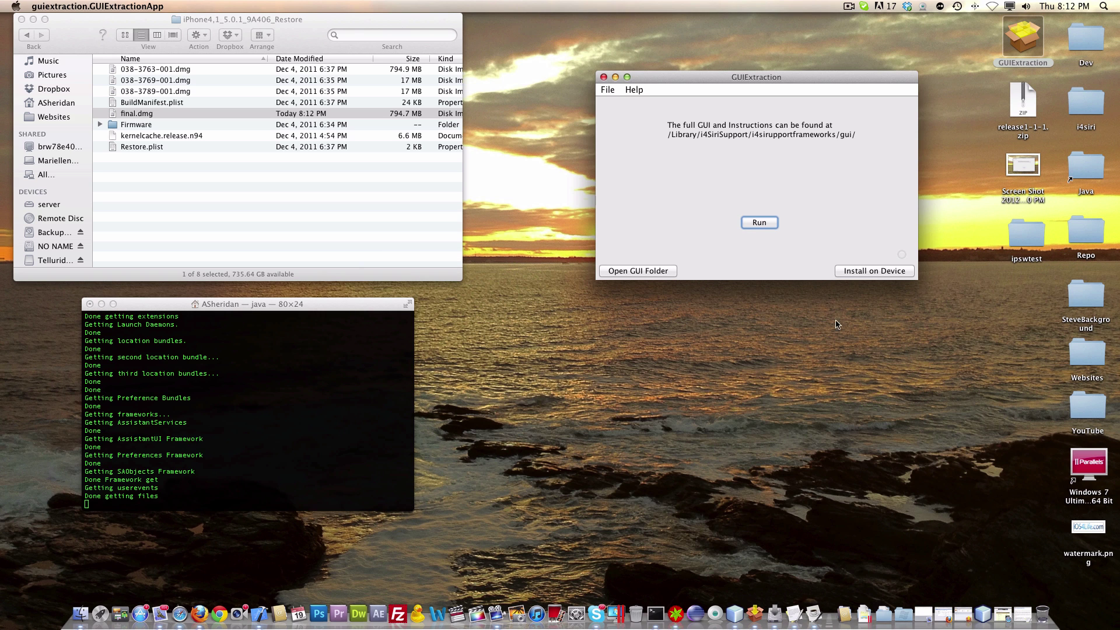
# Open the gui folder and browse Applications and Library/MobileSubstrate/DynamicLibraries.
pyautogui.click(628, 273)
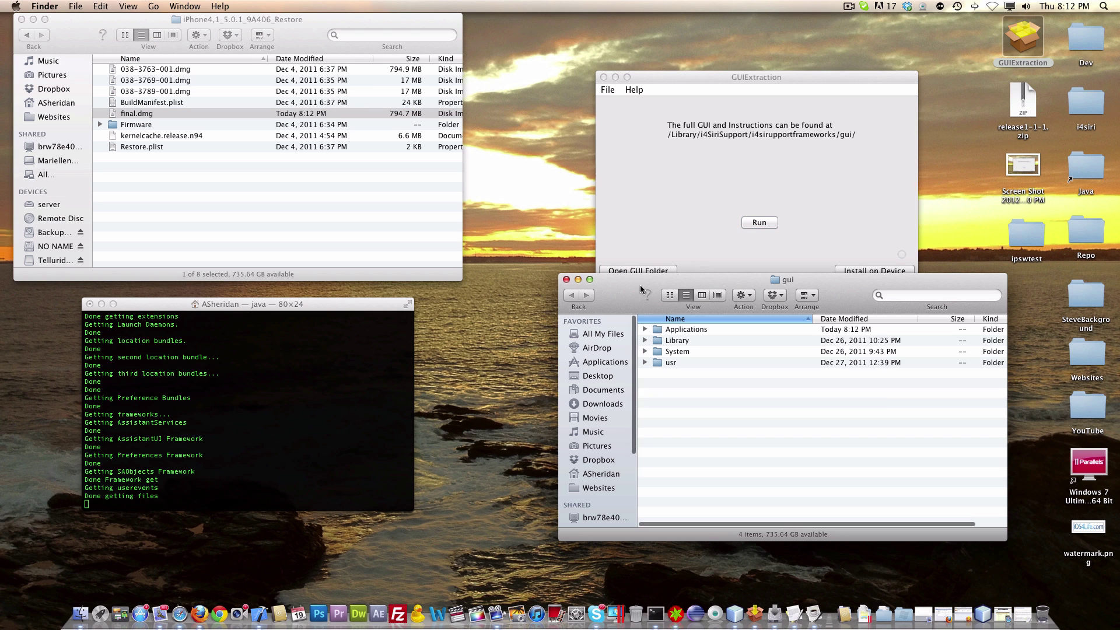
pyautogui.moveTo(651, 273); pyautogui.dragTo(538, 284)
pyautogui.doubleClick(585, 331)
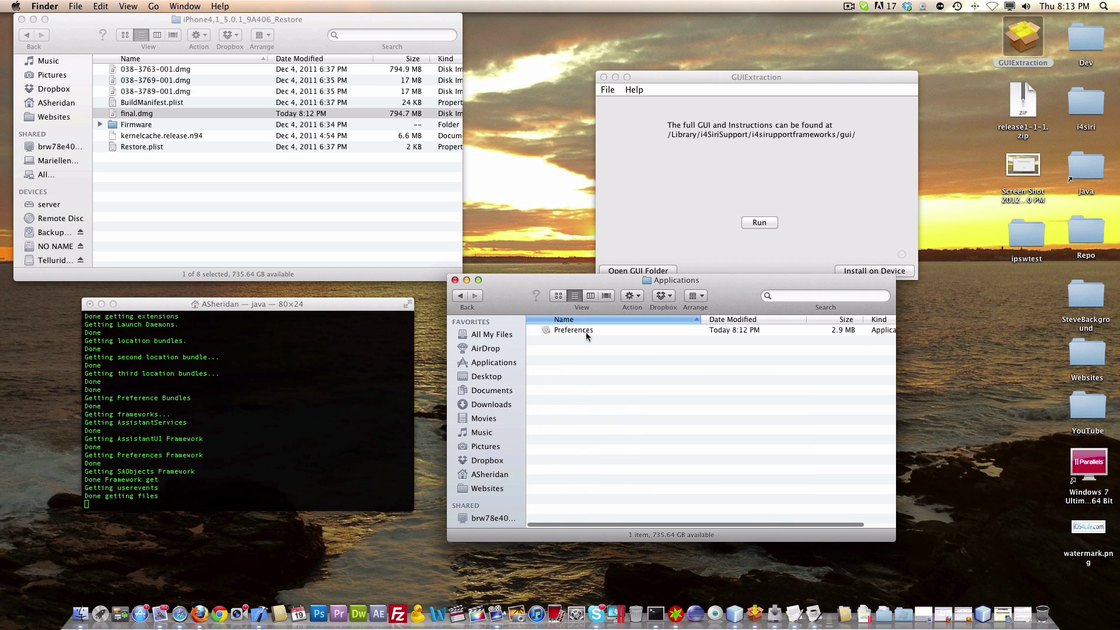
pyautogui.click(458, 295)
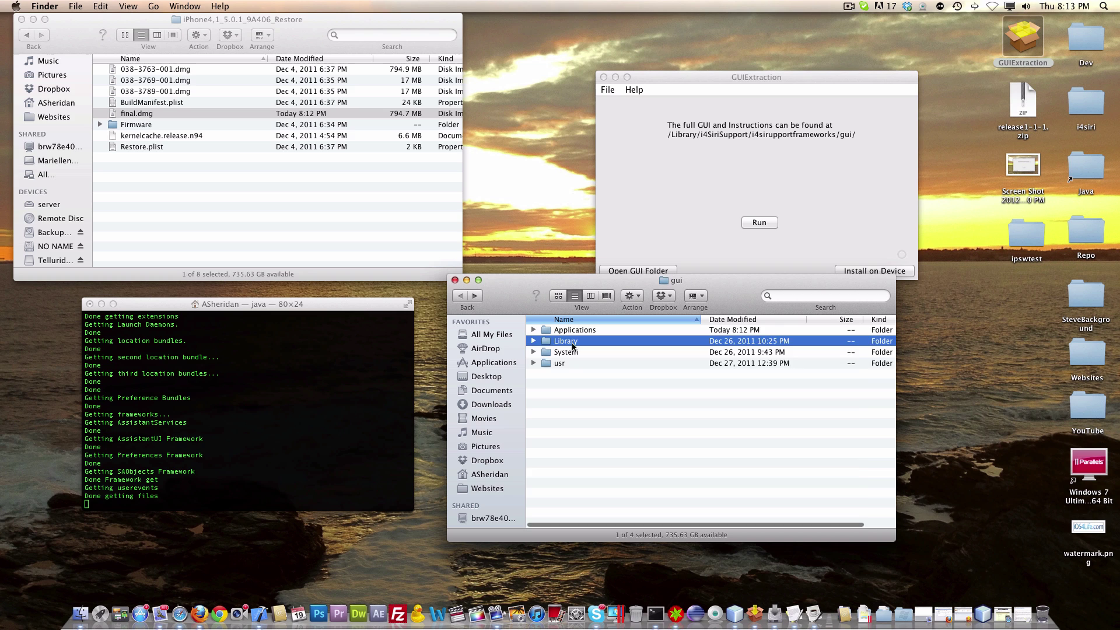
pyautogui.doubleClick(576, 341)
pyautogui.doubleClick(576, 331)
pyautogui.doubleClick(579, 330)
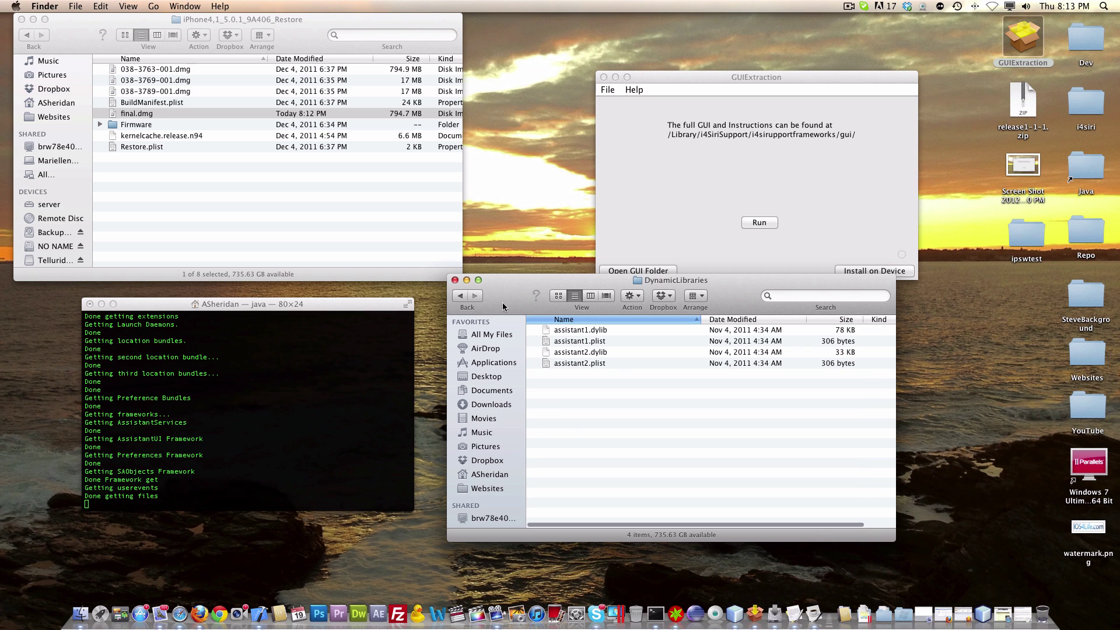
pyautogui.click(460, 293)
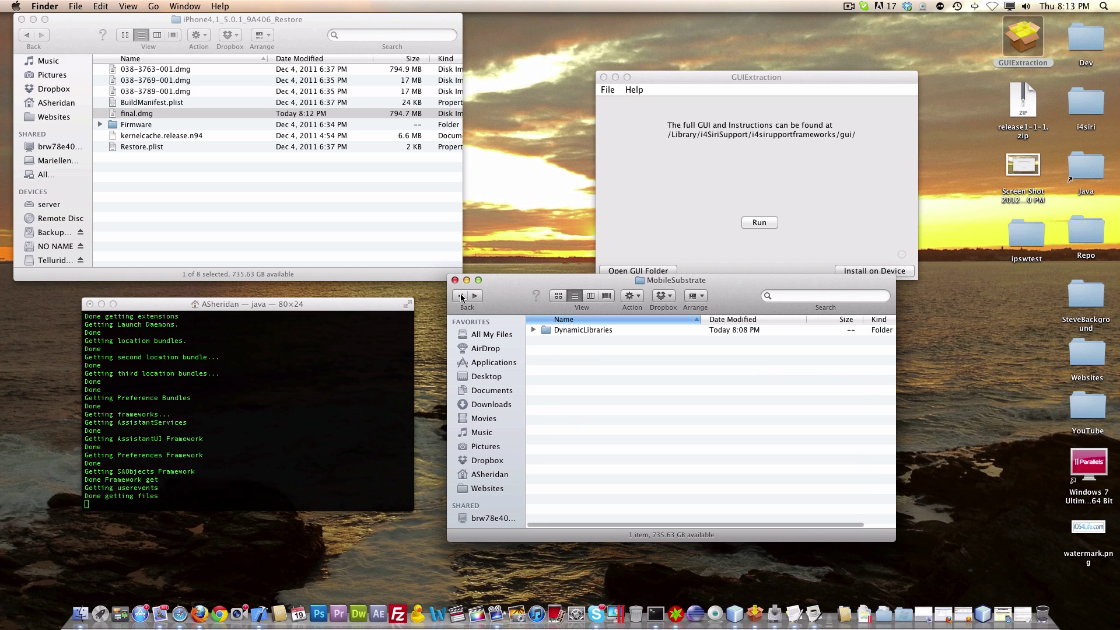
pyautogui.click(460, 293)
pyautogui.click(460, 294)
# Browse System/Library's Assistant and CoreServices folders, then return to the gui folder.
pyautogui.doubleClick(579, 353)
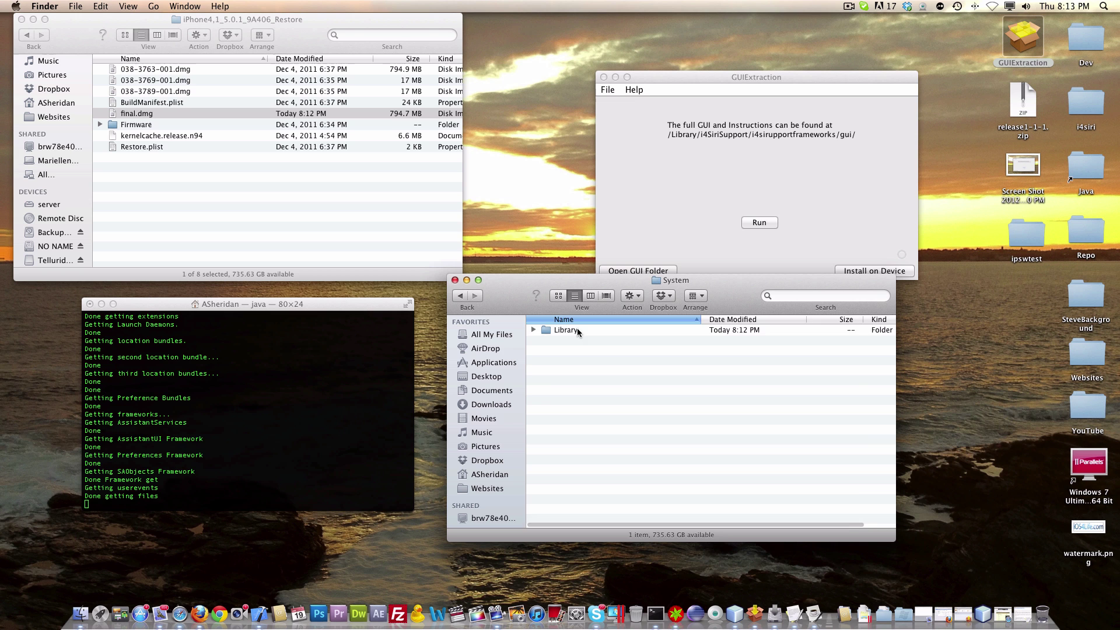
pyautogui.doubleClick(576, 330)
pyautogui.doubleClick(579, 331)
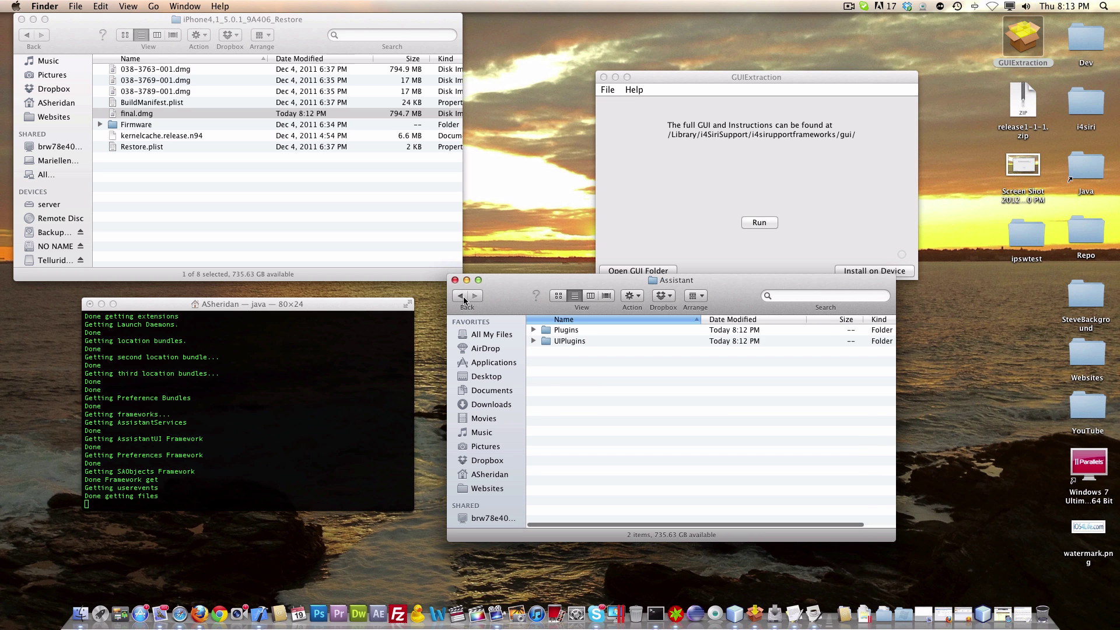
pyautogui.click(460, 295)
pyautogui.click(575, 342)
pyautogui.doubleClick(575, 344)
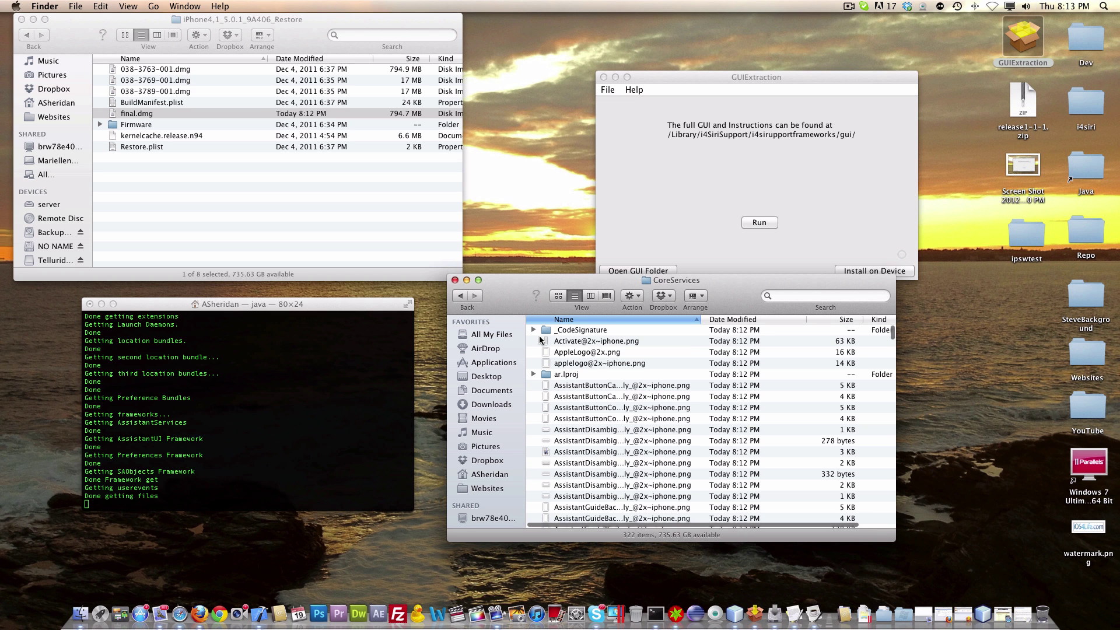
pyautogui.scroll(-5, 554, 341)
pyautogui.scroll(15, 554, 342)
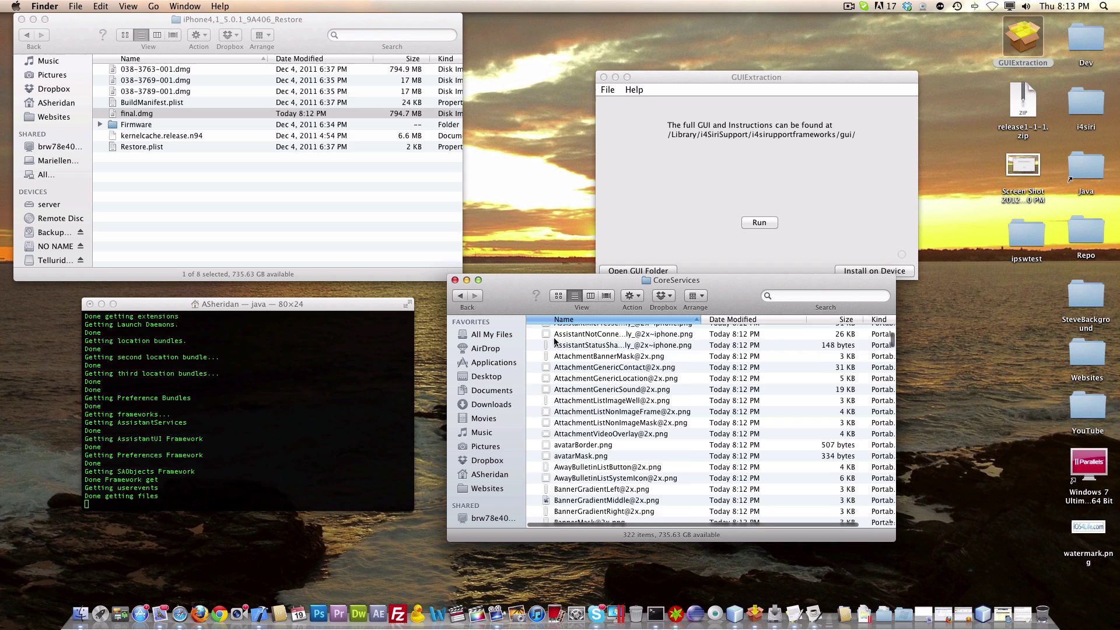
pyautogui.click(460, 296)
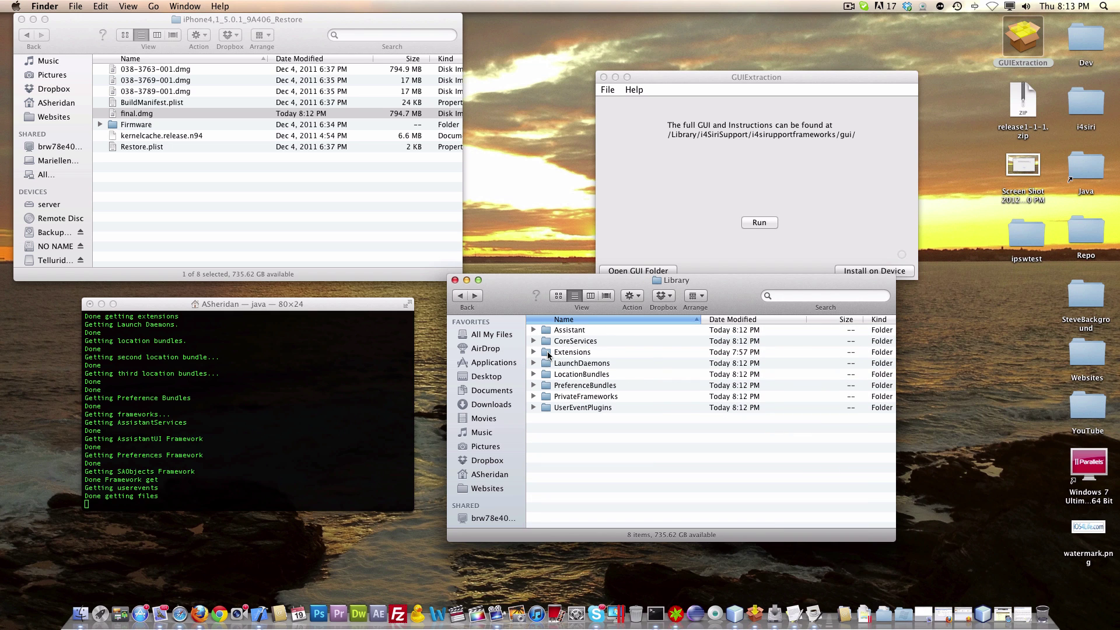
pyautogui.click(460, 296)
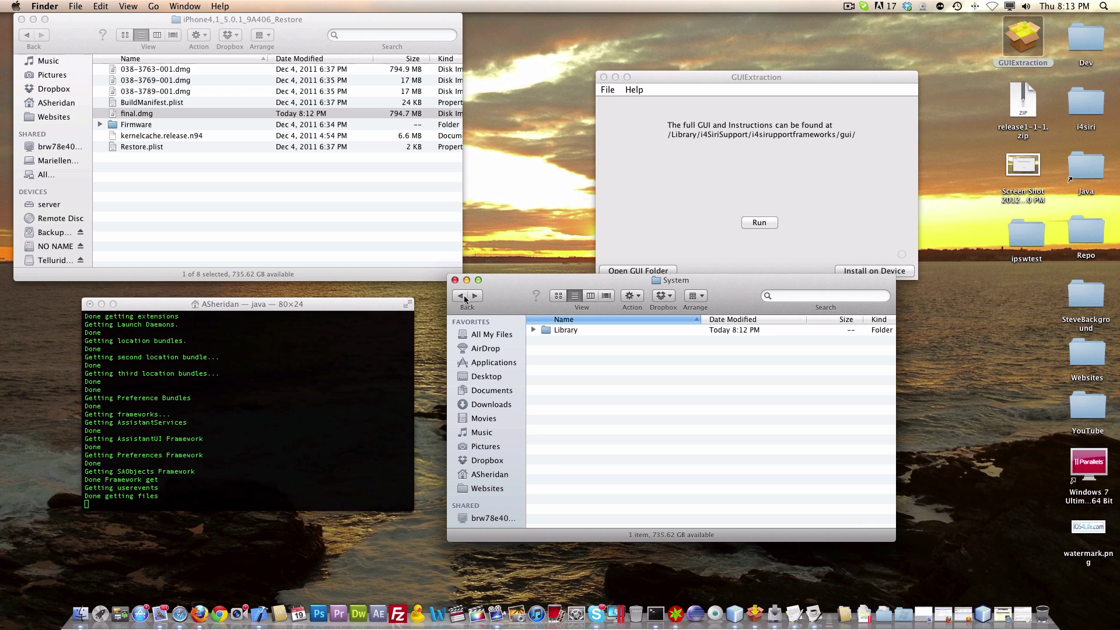
pyautogui.click(460, 296)
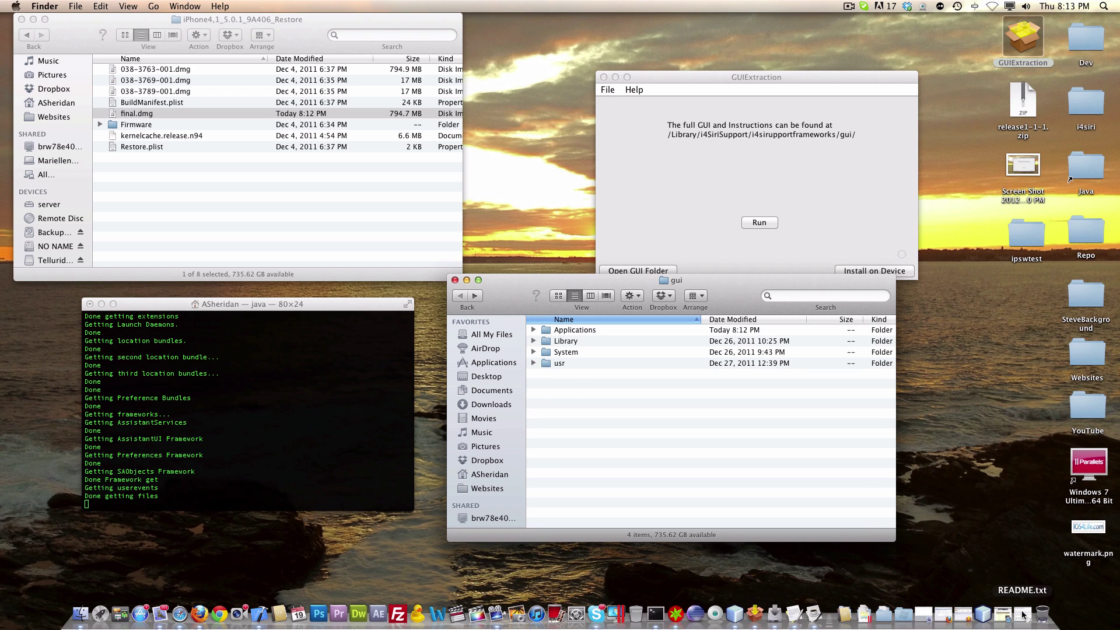
# Read the README.txt instructions from the Dock and minimize it.
pyautogui.click(1019, 615)
pyautogui.scroll(-5, 782, 276)
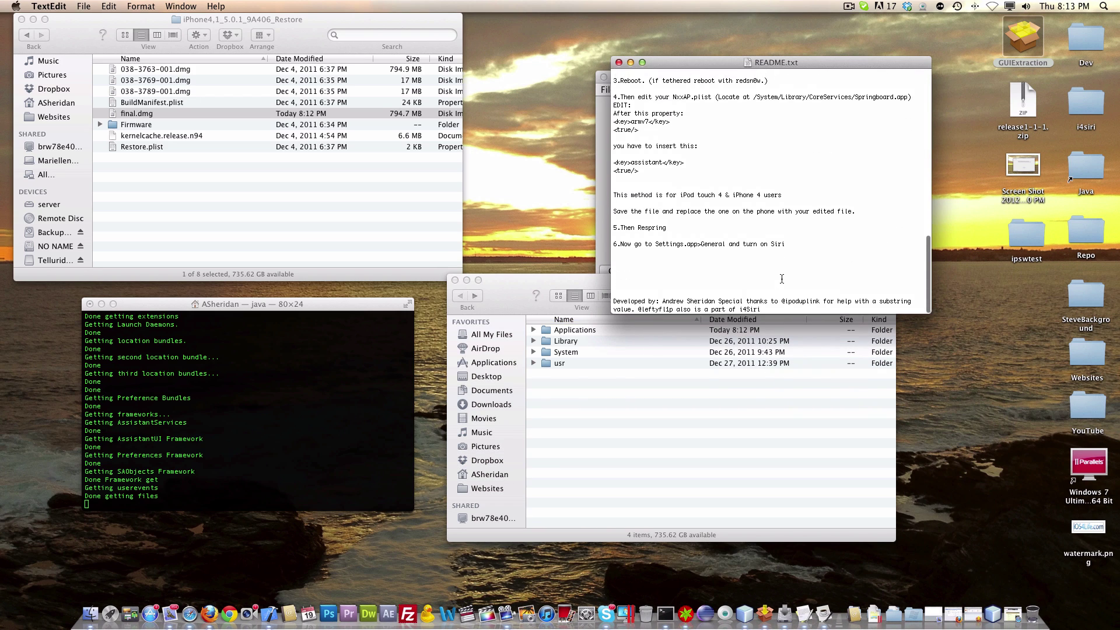
pyautogui.scroll(5, 781, 277)
pyautogui.scroll(-10, 782, 280)
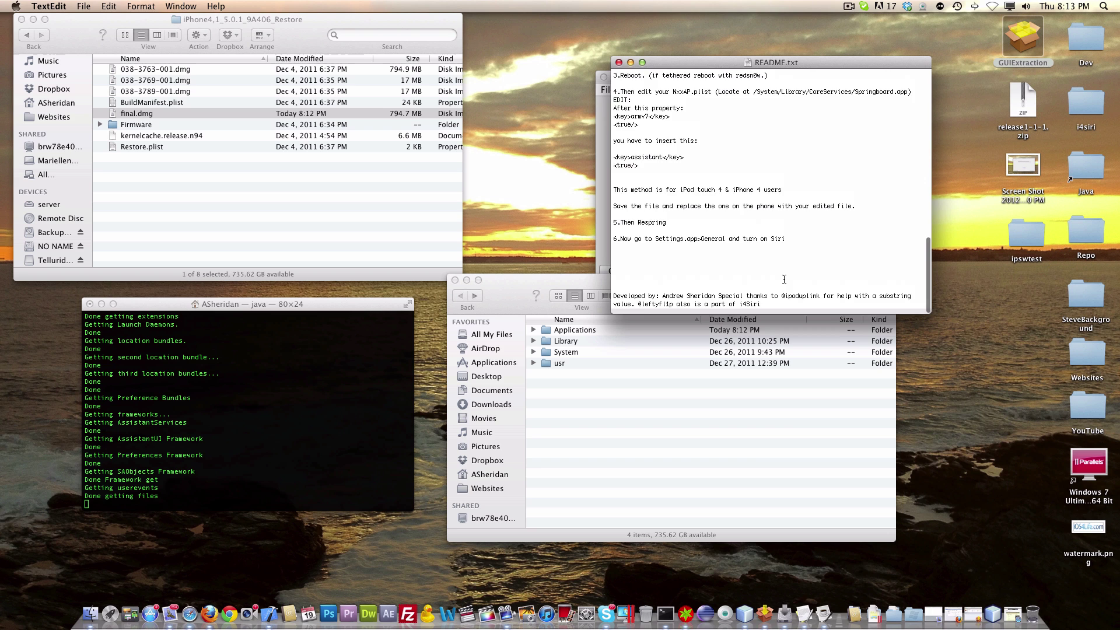
pyautogui.click(630, 62)
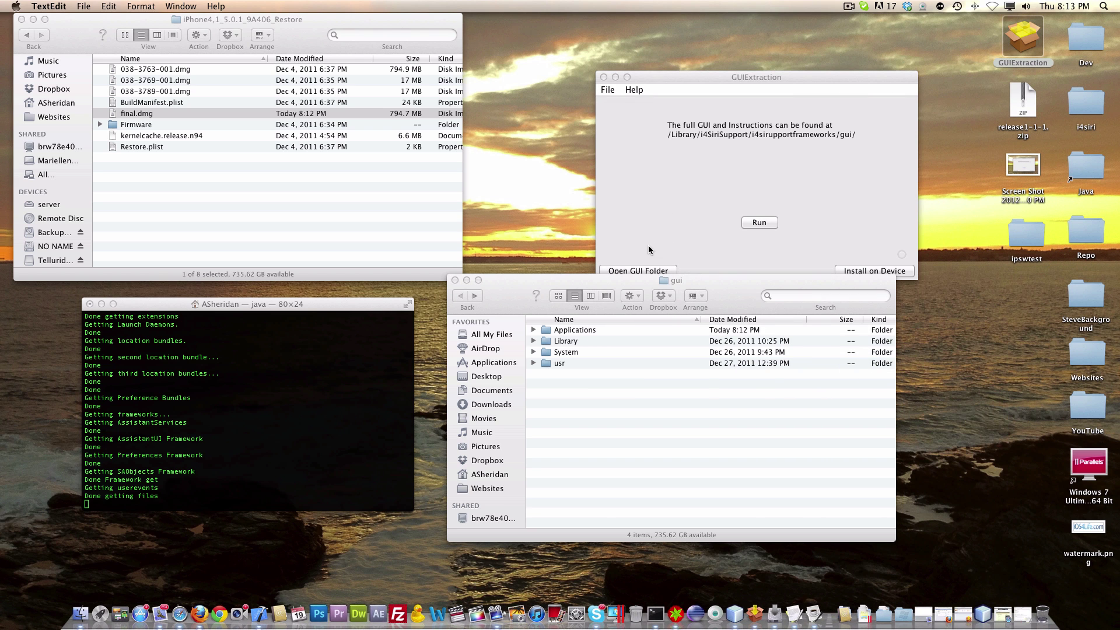
pyautogui.moveTo(702, 280); pyautogui.dragTo(706, 310)
pyautogui.click(764, 246)
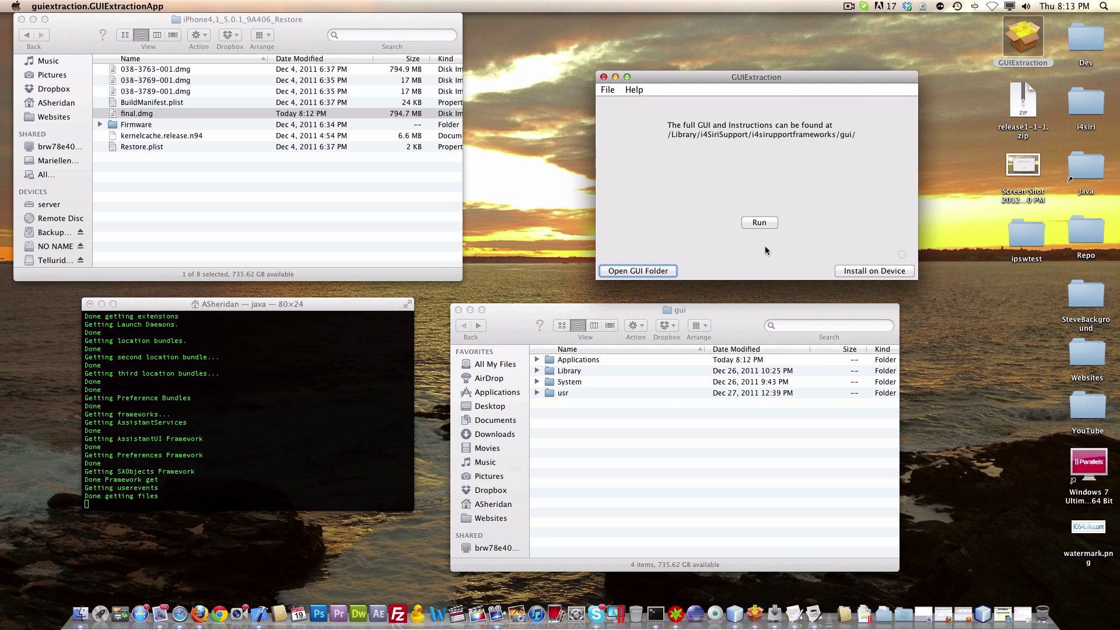
pyautogui.click(861, 271)
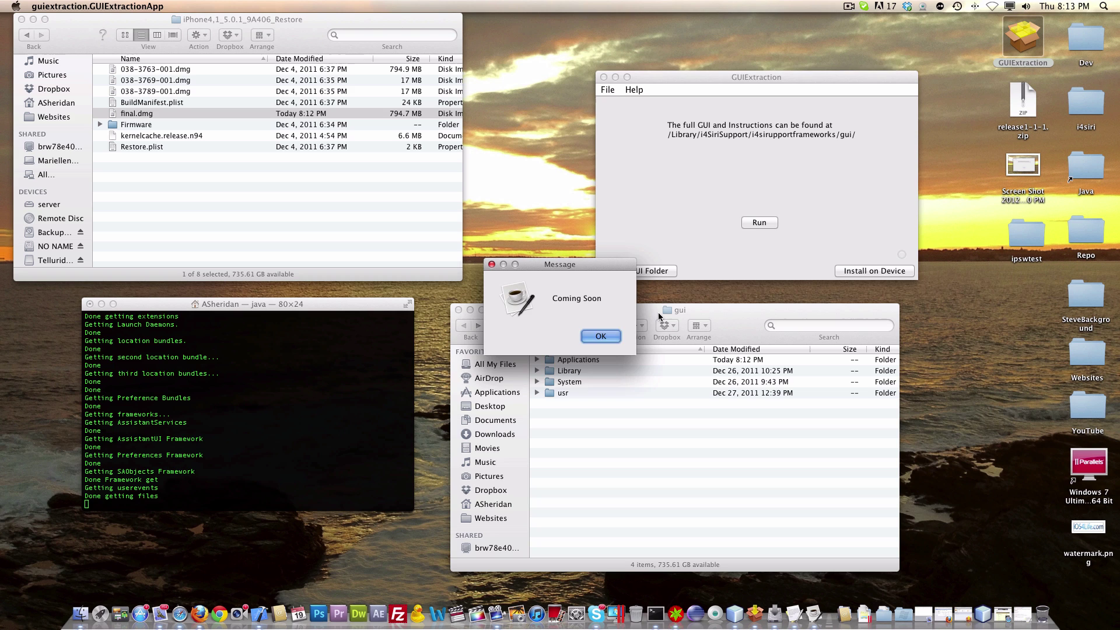
pyautogui.press('Return')
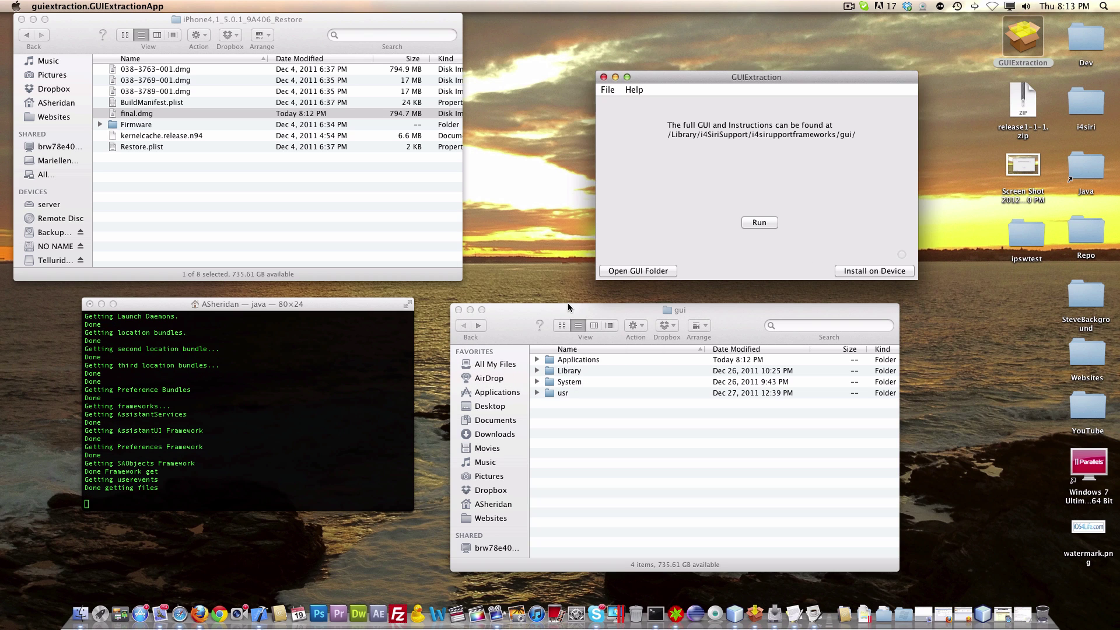
pyautogui.moveTo(566, 305); pyautogui.dragTo(560, 297)
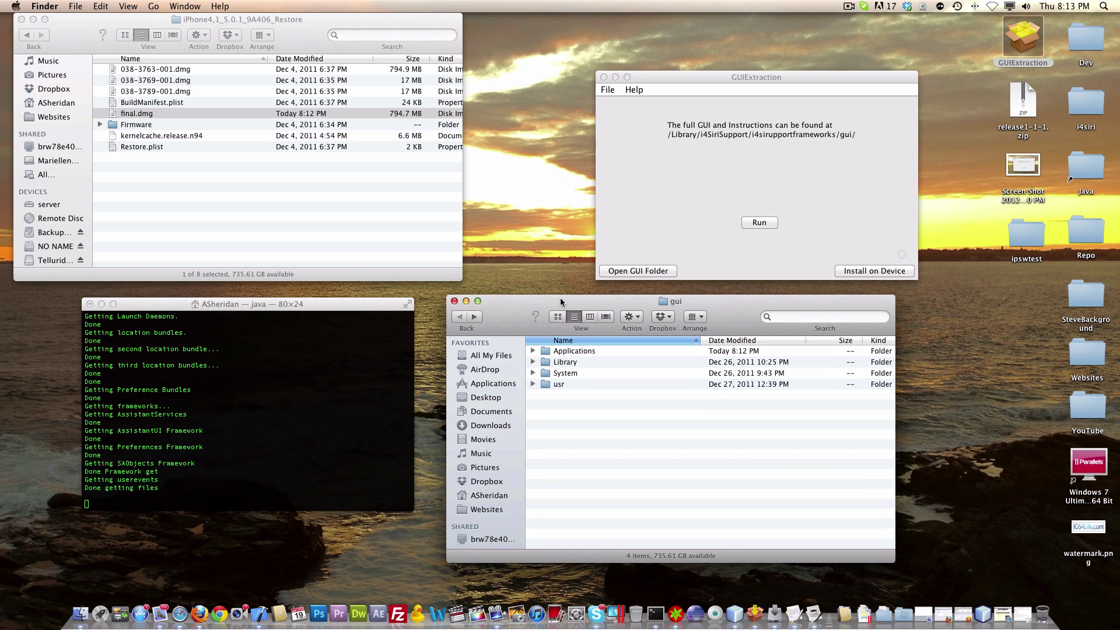